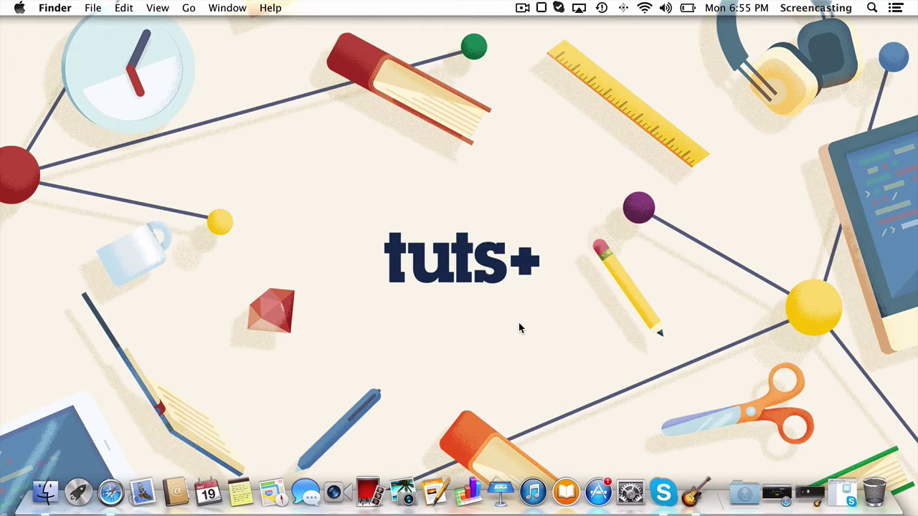
Step: Download the Soundflower-1.6.6b.dmg installer (179 KB) from the Google Code Soundflower page in Safari
{"action": "left_click", "coordinate": [784, 500]}
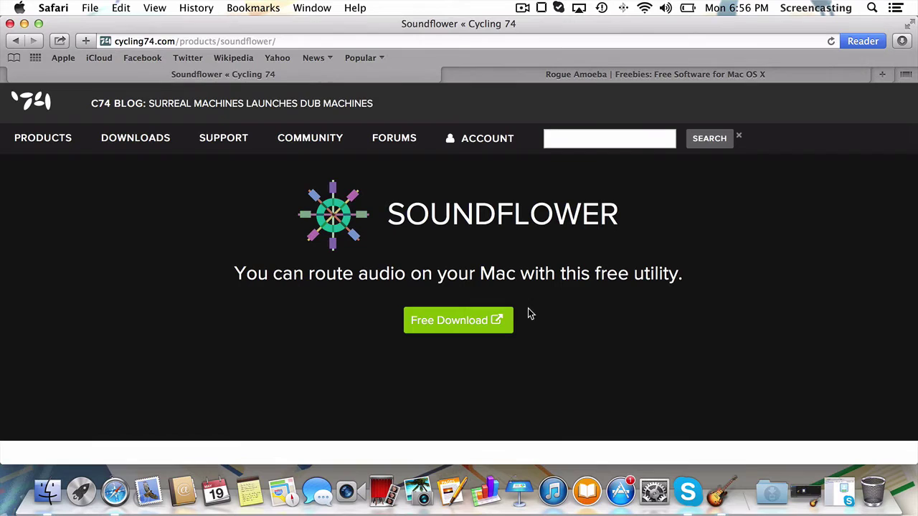
{"action": "left_click", "coordinate": [486, 317]}
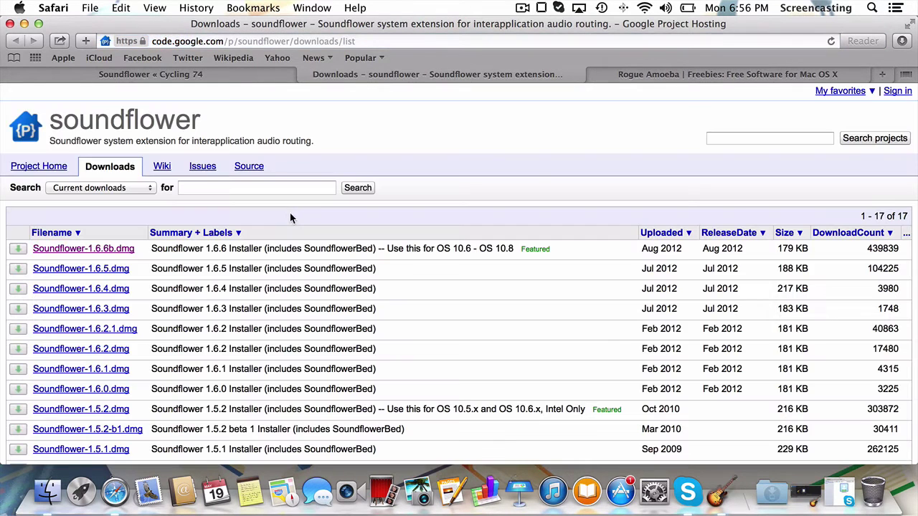
{"action": "left_click", "coordinate": [118, 250]}
{"action": "left_click", "coordinate": [313, 261]}
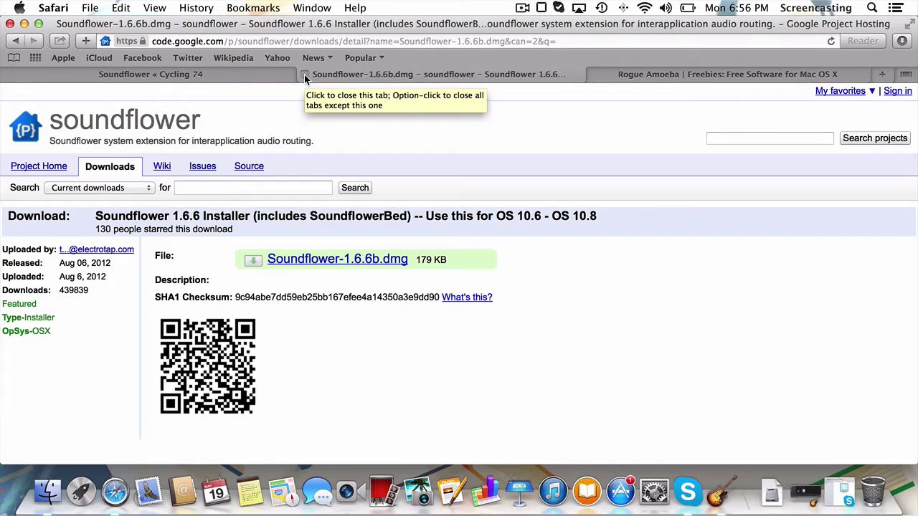
Step: Close the Soundflower and Cycling 74 tabs and download LineIn from Rogue Amoeba's Freebies page
{"action": "left_click", "coordinate": [304, 77]}
{"action": "left_click", "coordinate": [15, 76]}
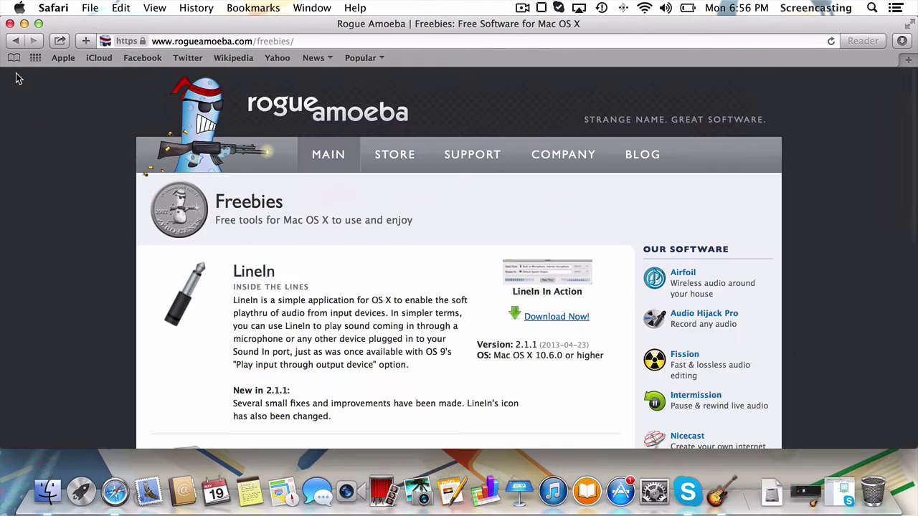
{"action": "scroll", "coordinate": [166, 221], "scroll_direction": "down", "scroll_amount": 4}
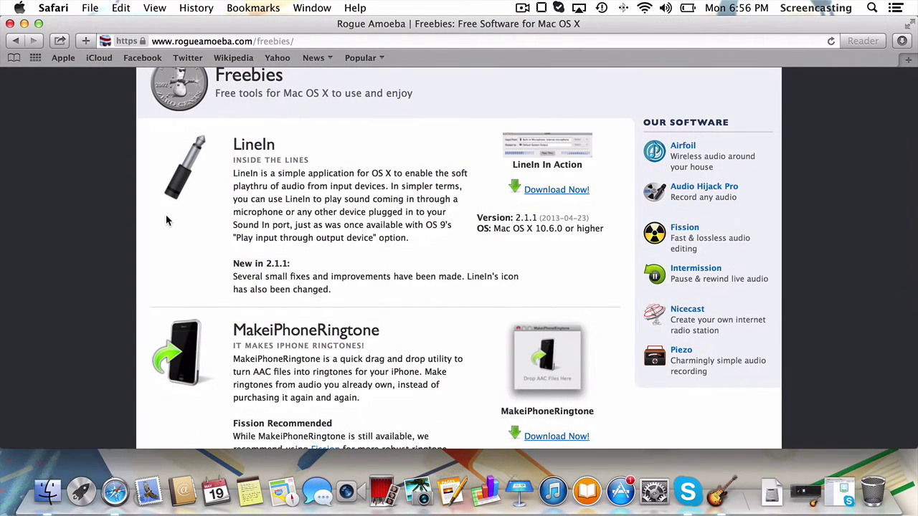
{"action": "left_click", "coordinate": [556, 191]}
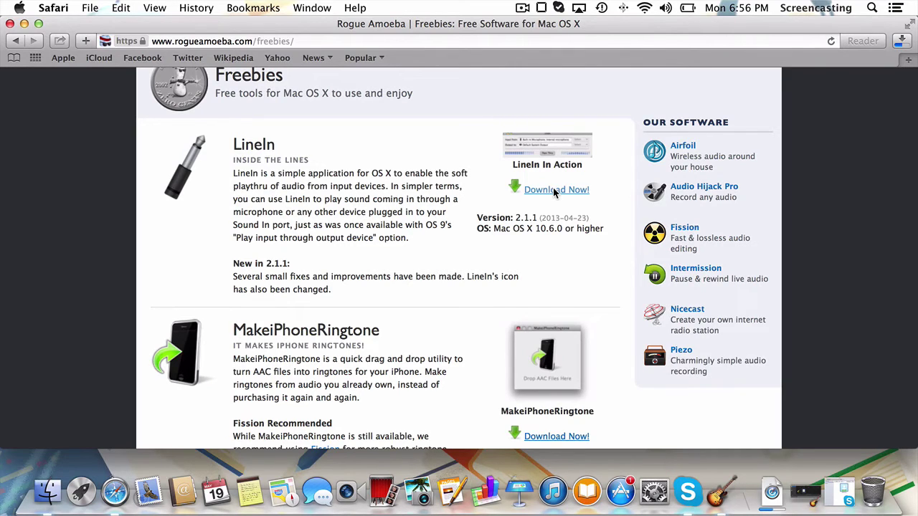
Step: Move the downloaded LineIn app into the Applications folder and close the Downloads window
{"action": "left_click", "coordinate": [780, 505]}
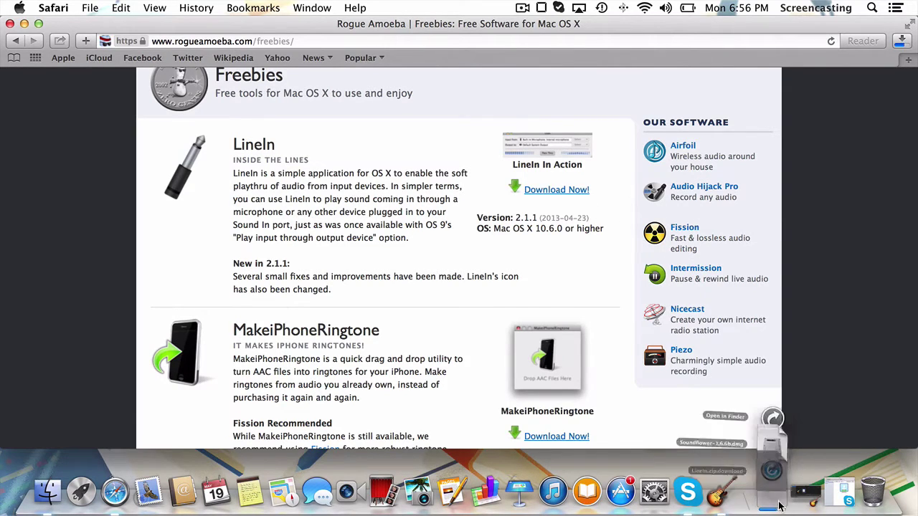
{"action": "left_click", "coordinate": [776, 366]}
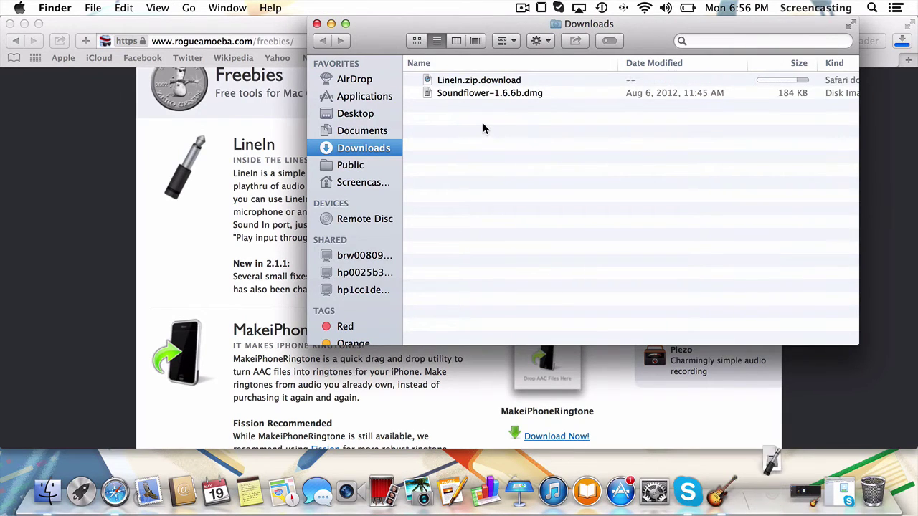
{"action": "left_click_drag", "start_coordinate": [427, 80], "coordinate": [380, 96]}
{"action": "left_click", "coordinate": [317, 24]}
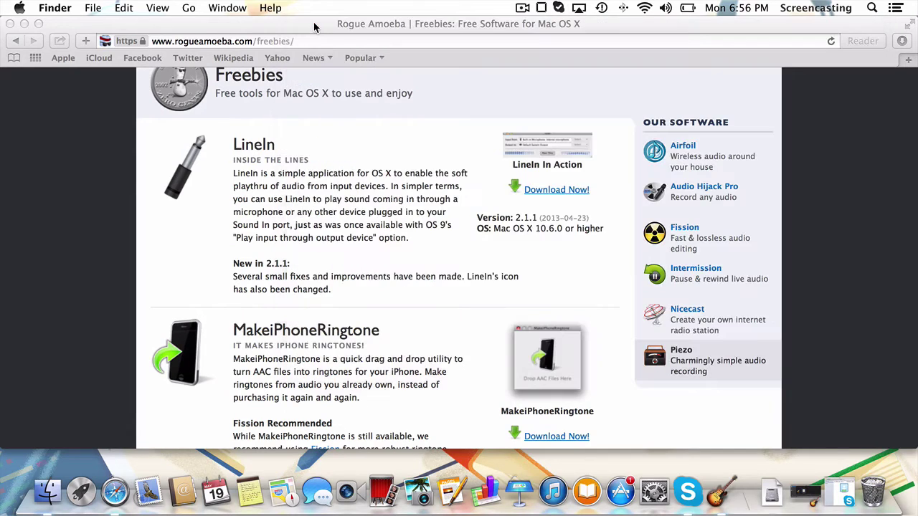
{"action": "left_click", "coordinate": [314, 27]}
Step: Hide Safari, launch GarageBand, and create a new Empty Project
{"action": "key", "text": "super+q"}
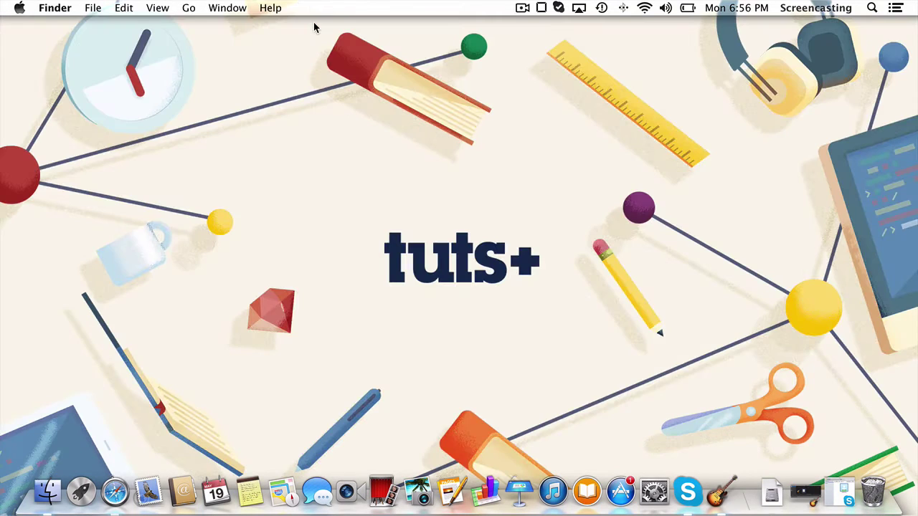
{"action": "left_click", "coordinate": [805, 492]}
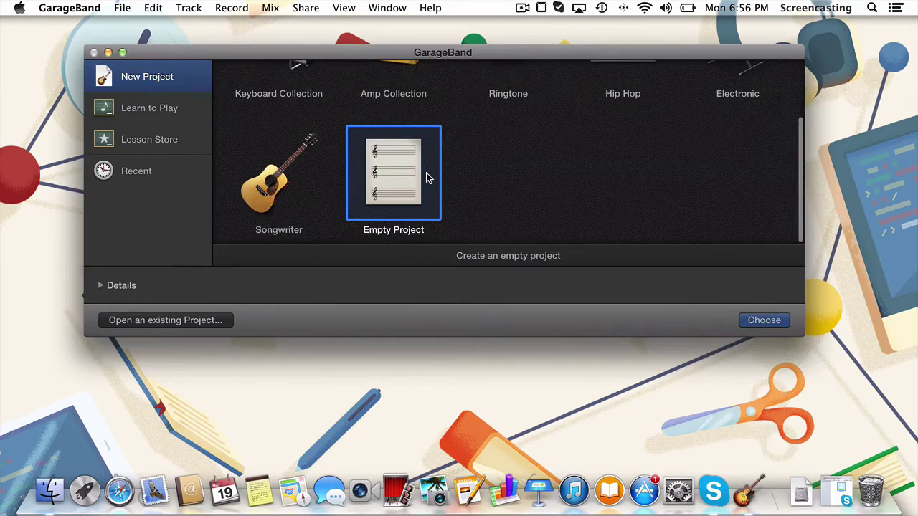
{"action": "left_click", "coordinate": [760, 326]}
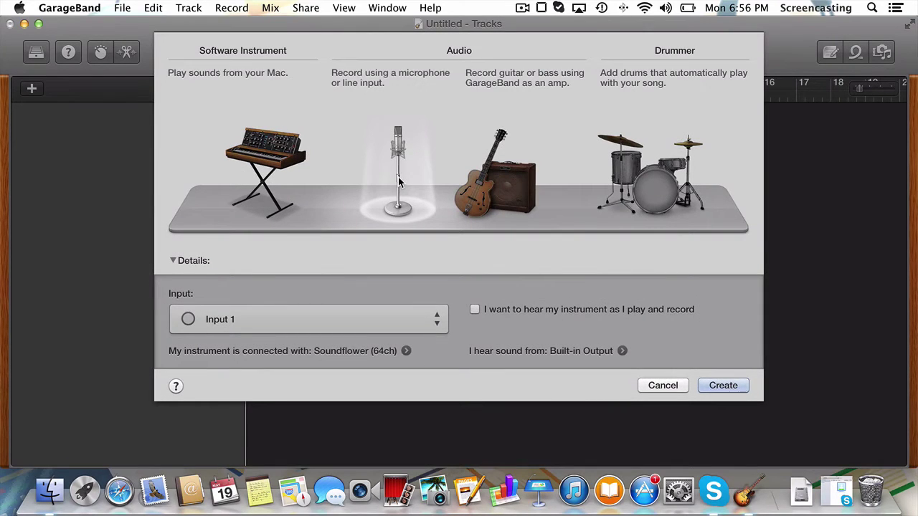
{"action": "left_click", "coordinate": [406, 351]}
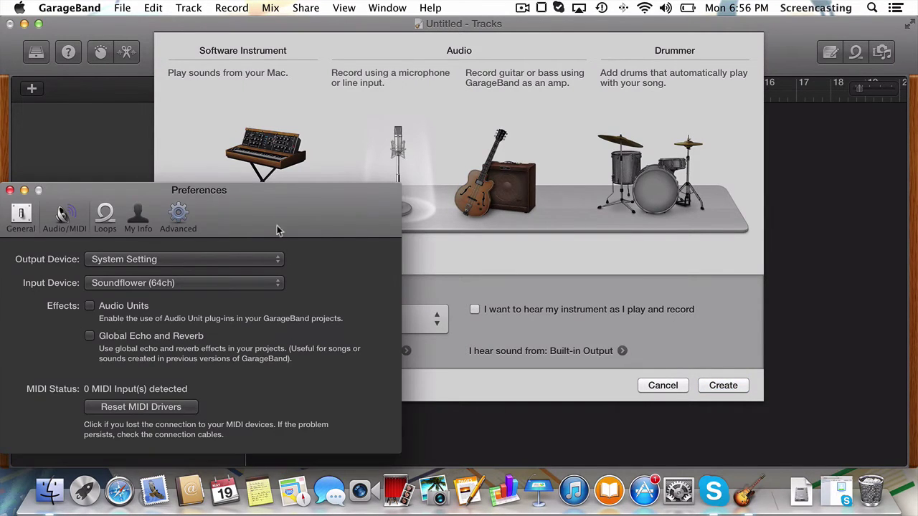
{"action": "left_click_drag", "start_coordinate": [273, 221], "coordinate": [470, 165]}
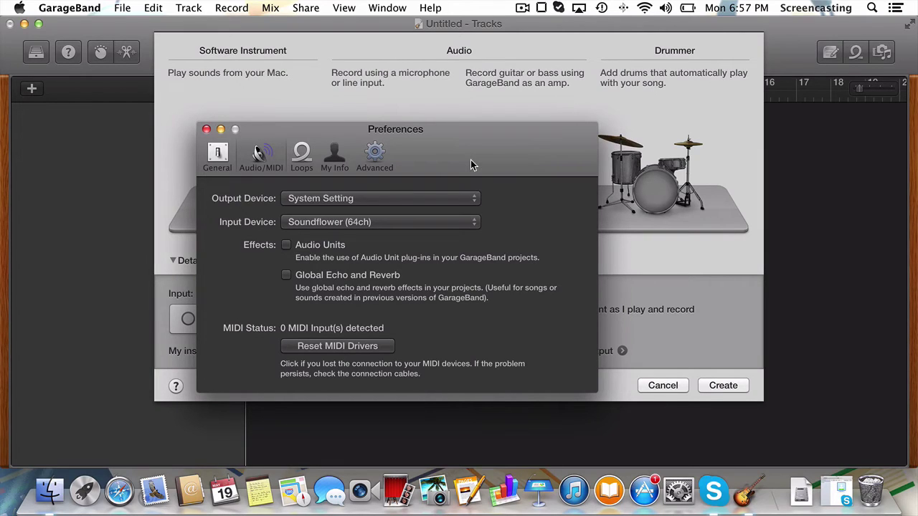
{"action": "left_click", "coordinate": [464, 224]}
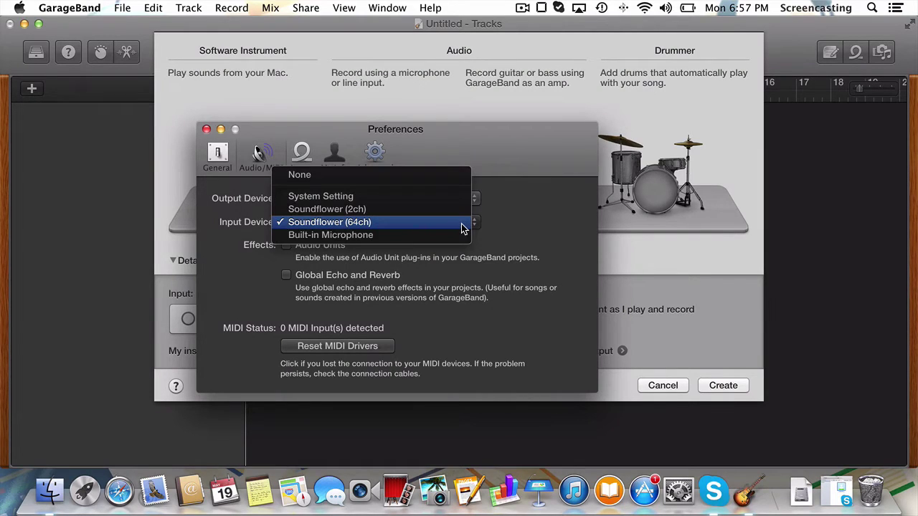
{"action": "left_click", "coordinate": [463, 228]}
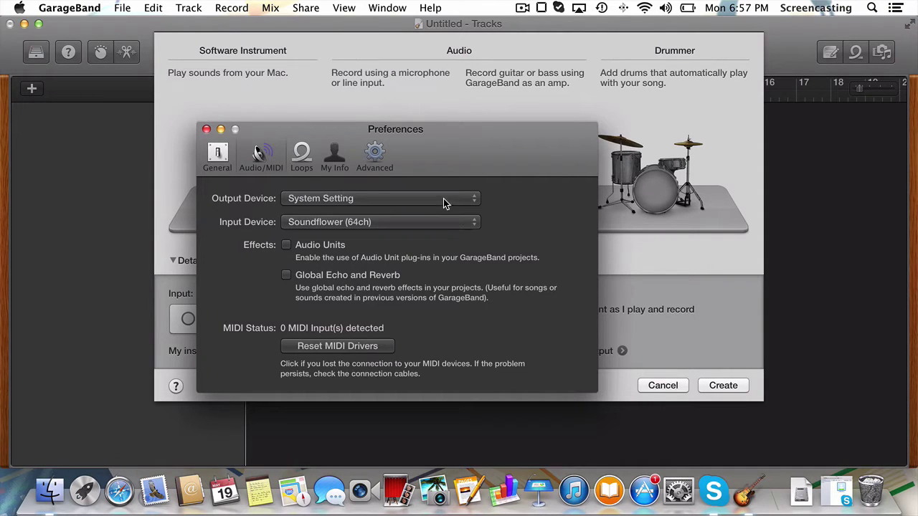
{"action": "left_click", "coordinate": [443, 200]}
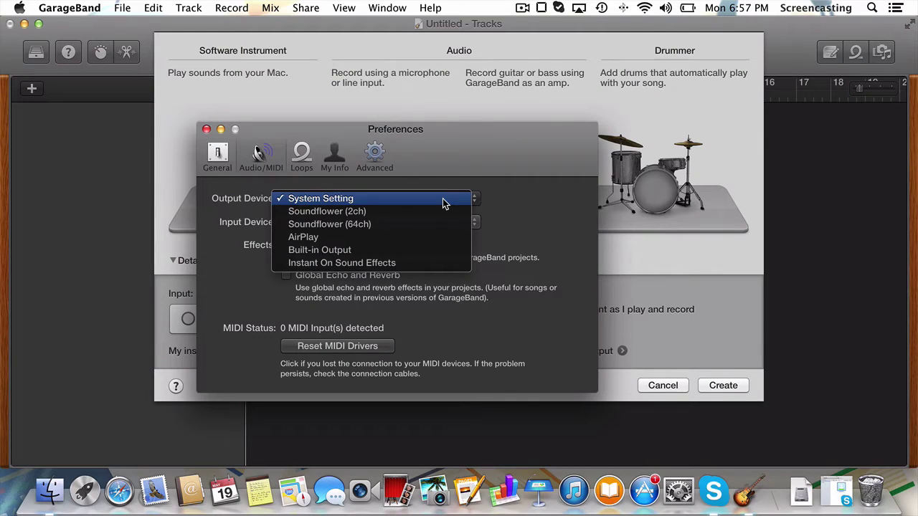
{"action": "left_click", "coordinate": [443, 202]}
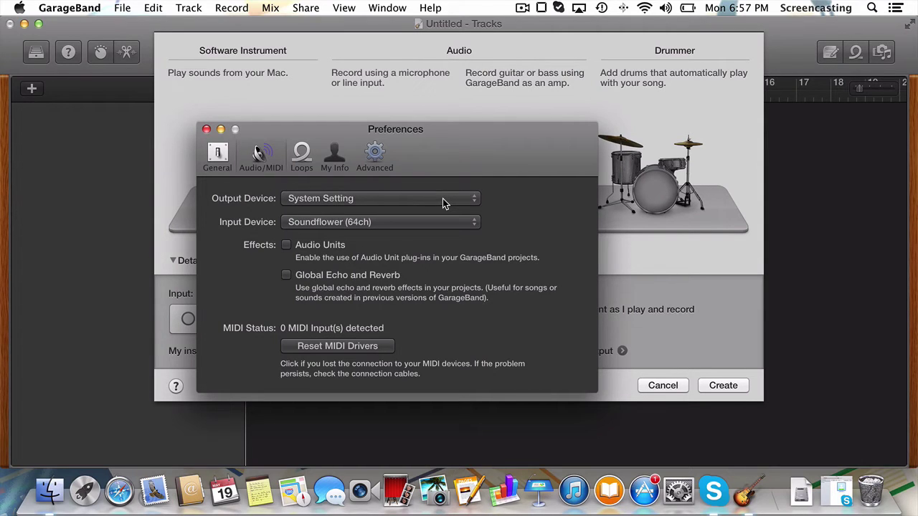
{"action": "left_click", "coordinate": [207, 130]}
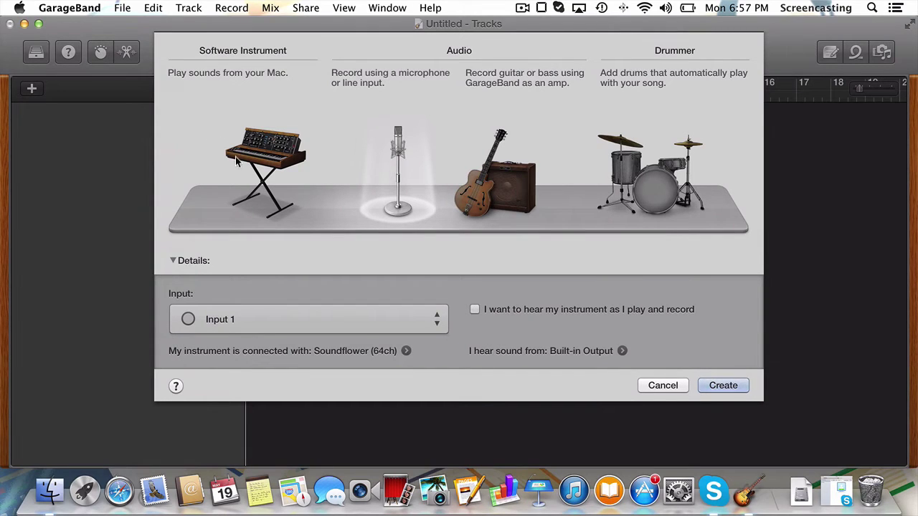
Step: Create the first audio track, Audio 1, on Soundflower Input 1
{"action": "left_click", "coordinate": [321, 323]}
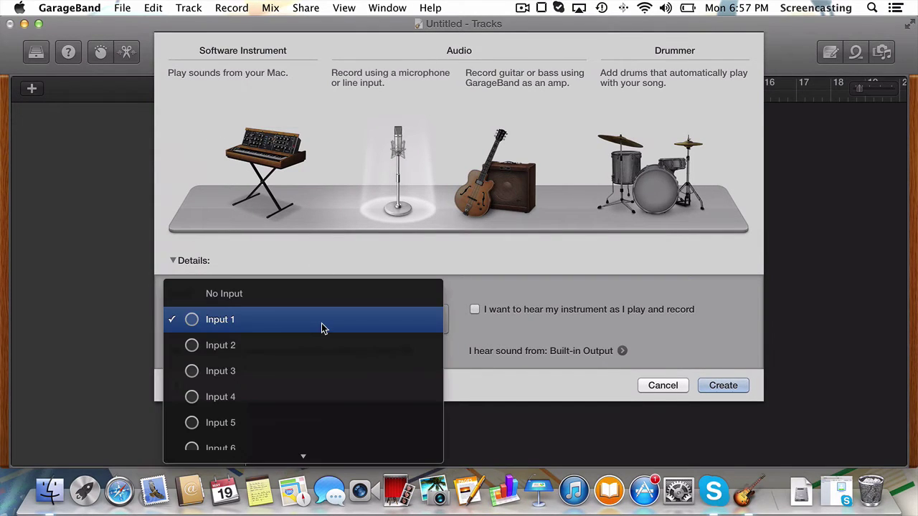
{"action": "left_click", "coordinate": [321, 324]}
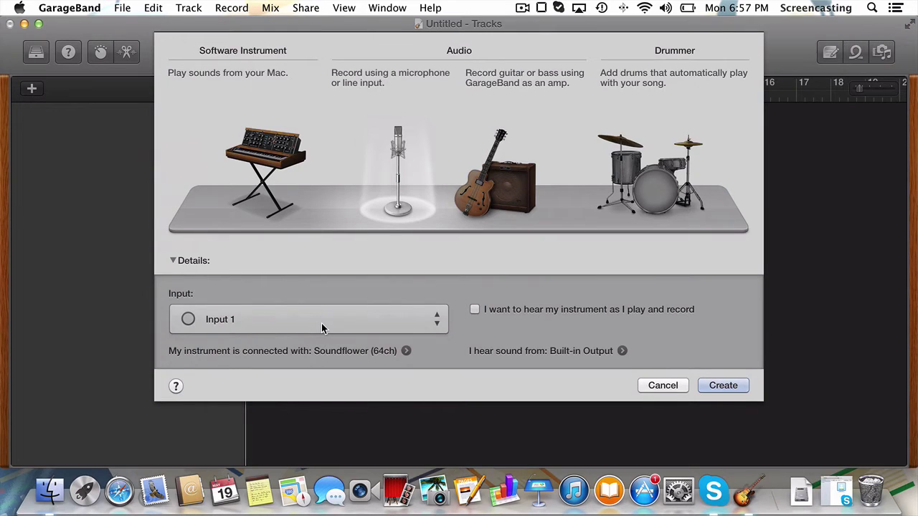
{"action": "left_click", "coordinate": [714, 387]}
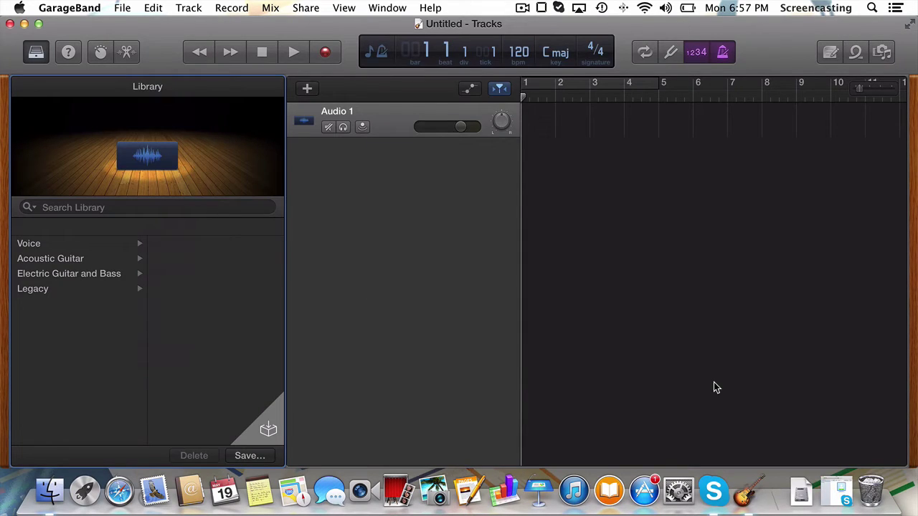
Step: Add a second audio track, Audio 2, recording from Soundflower Input 2
{"action": "left_click", "coordinate": [200, 5]}
{"action": "left_click", "coordinate": [200, 25]}
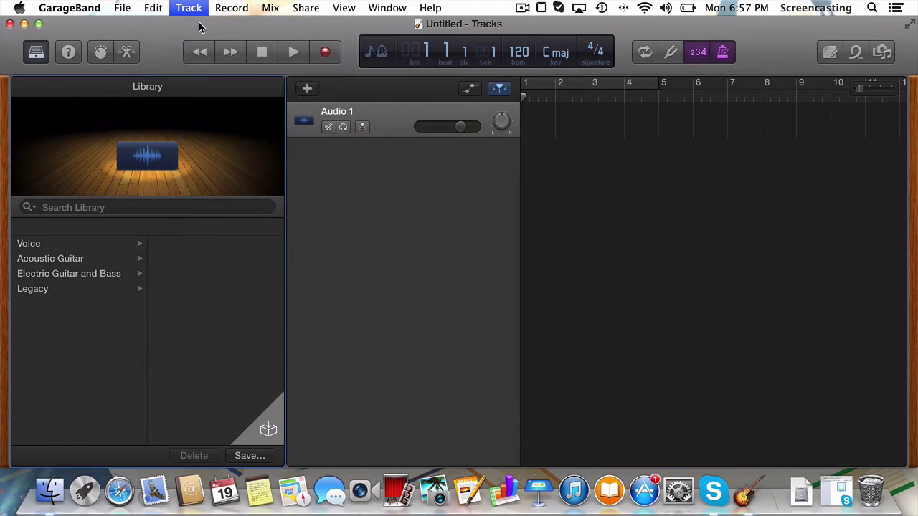
{"action": "left_click", "coordinate": [283, 316]}
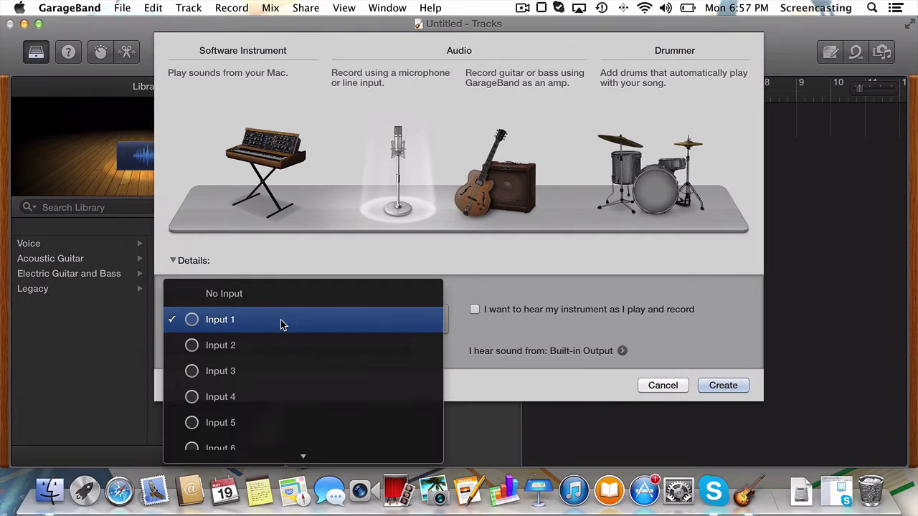
{"action": "left_click", "coordinate": [279, 346]}
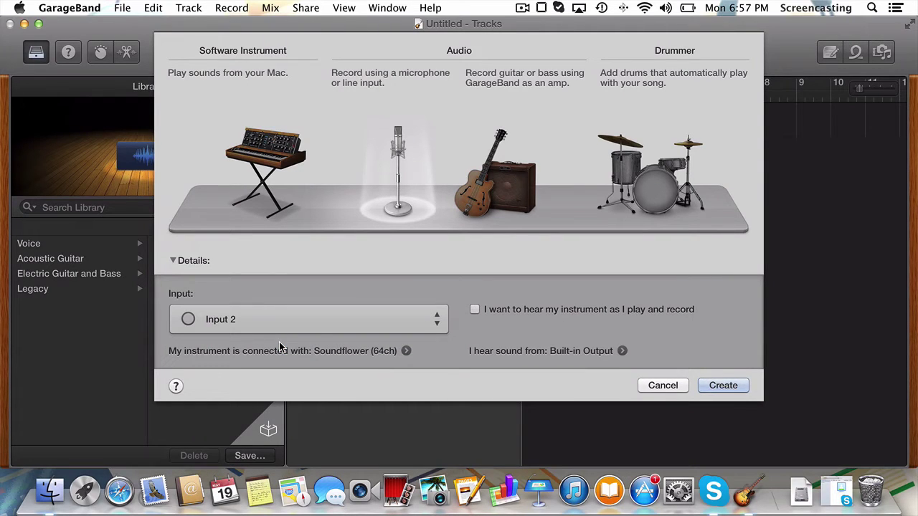
{"action": "left_click", "coordinate": [708, 384]}
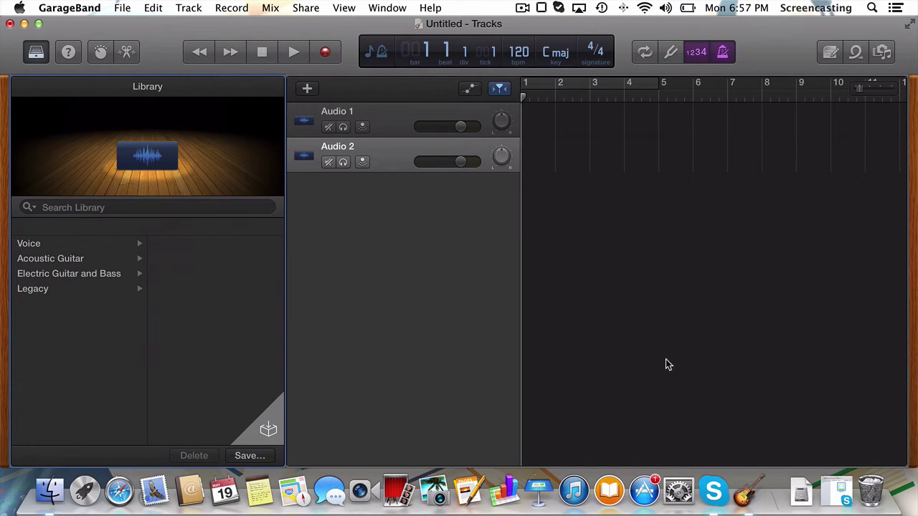
Step: Show Record Enable in the track headers and arm Audio 1 for recording
{"action": "left_click", "coordinate": [391, 162]}
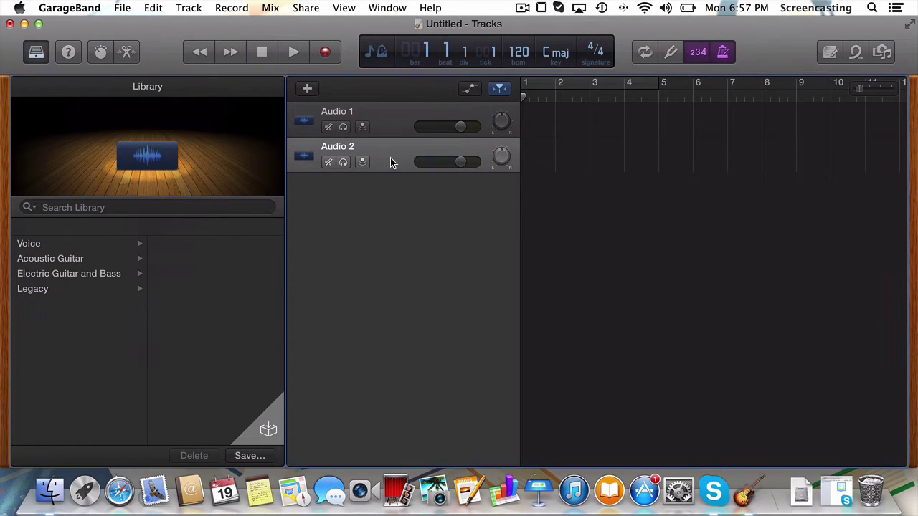
{"action": "right_click", "coordinate": [391, 162]}
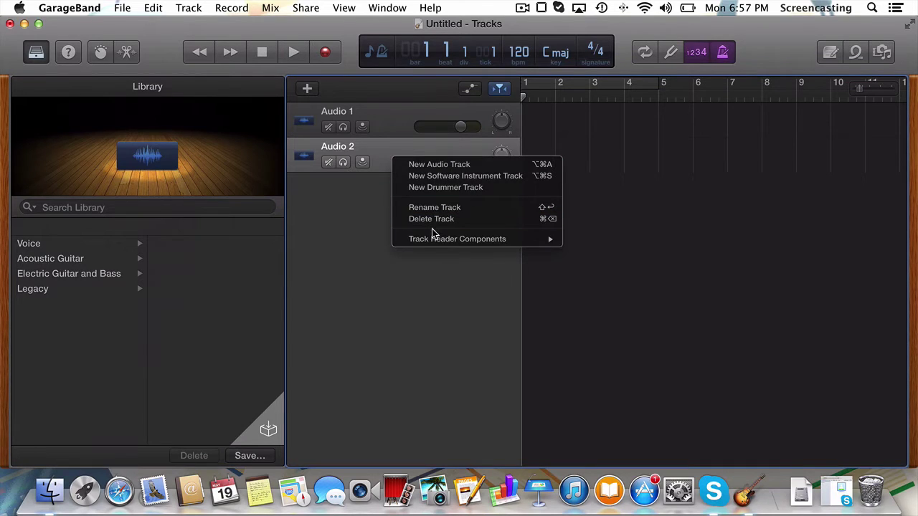
{"action": "mouse_move", "coordinate": [433, 244]}
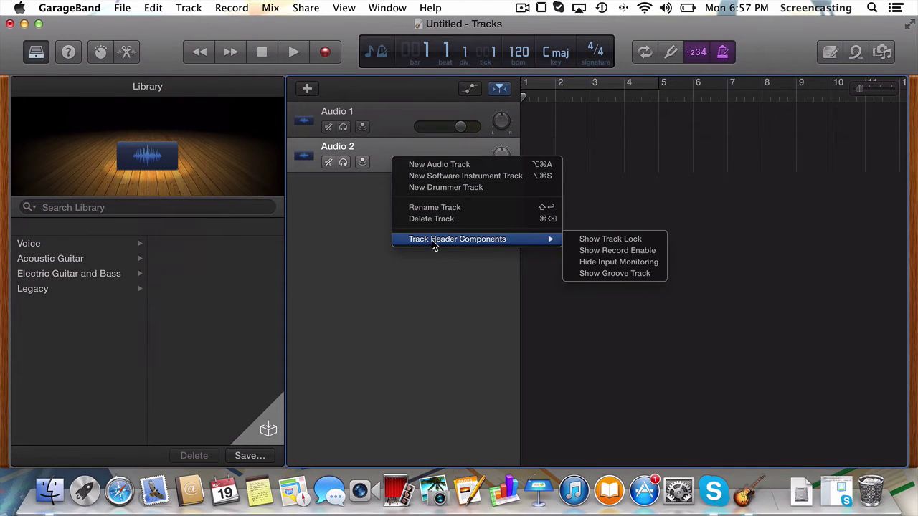
{"action": "left_click", "coordinate": [593, 255]}
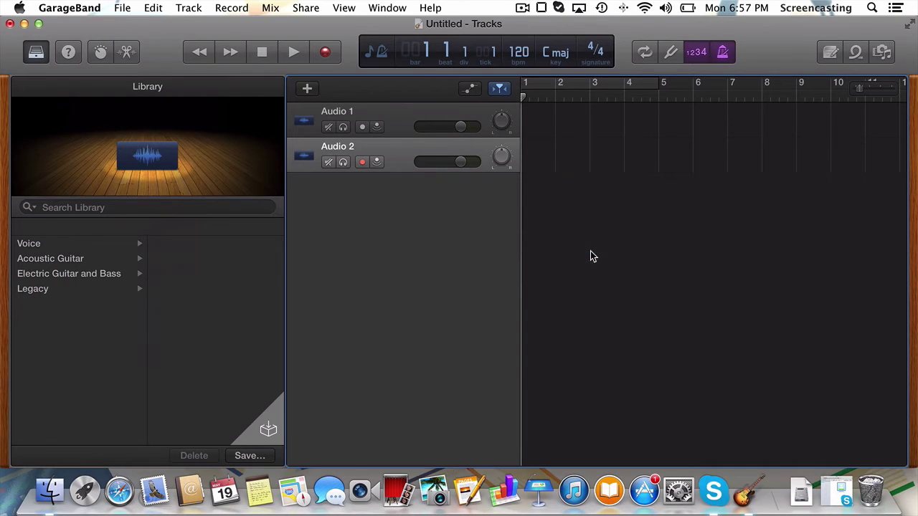
{"action": "left_click", "coordinate": [362, 127]}
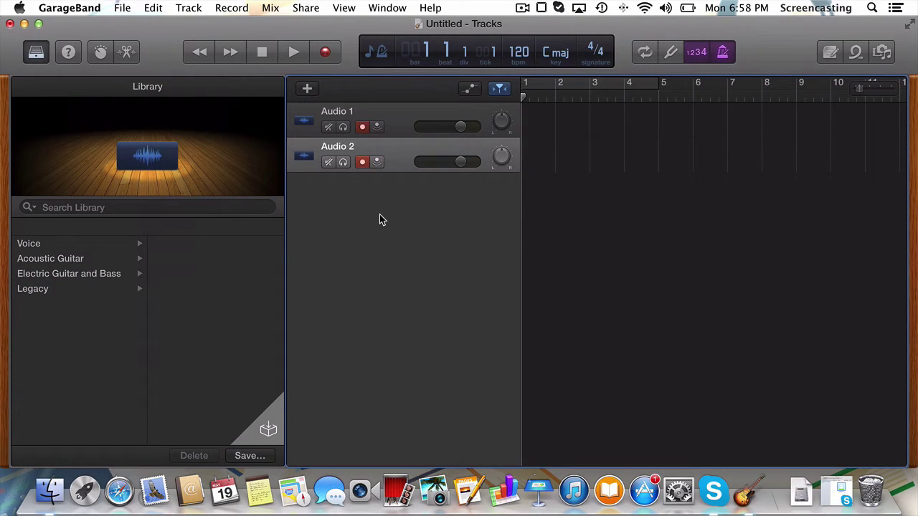
Step: Rename the tracks Local and Remote, enable Remote's input monitoring, and turn off the count-in
{"action": "left_click", "coordinate": [395, 127]}
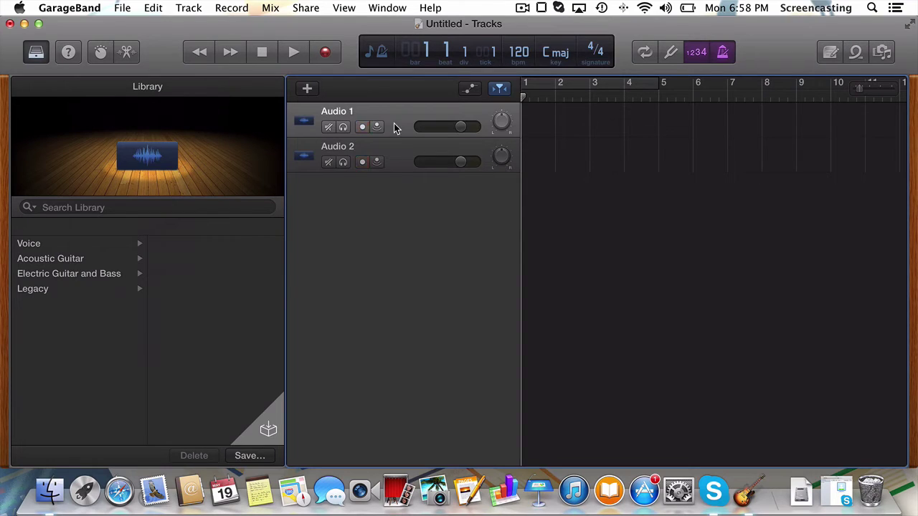
{"action": "double_click", "coordinate": [343, 112]}
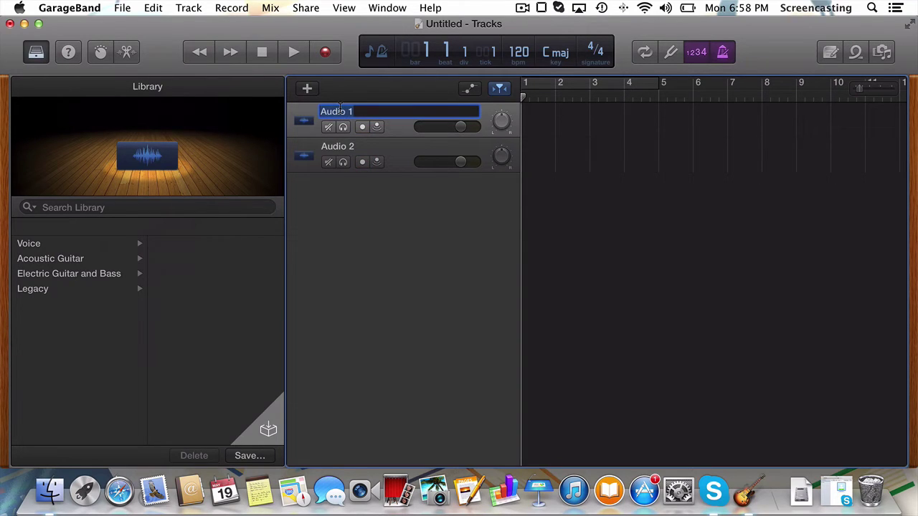
{"action": "type", "text": "Local"}
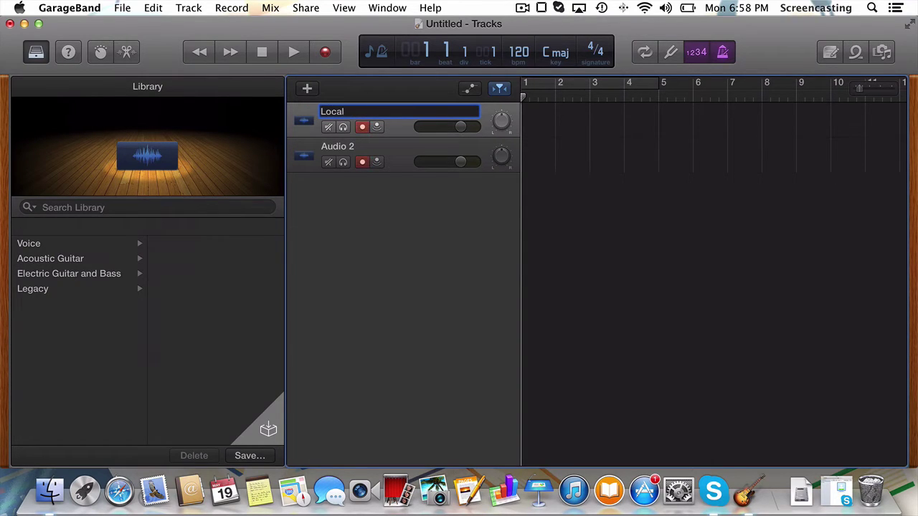
{"action": "double_click", "coordinate": [341, 144]}
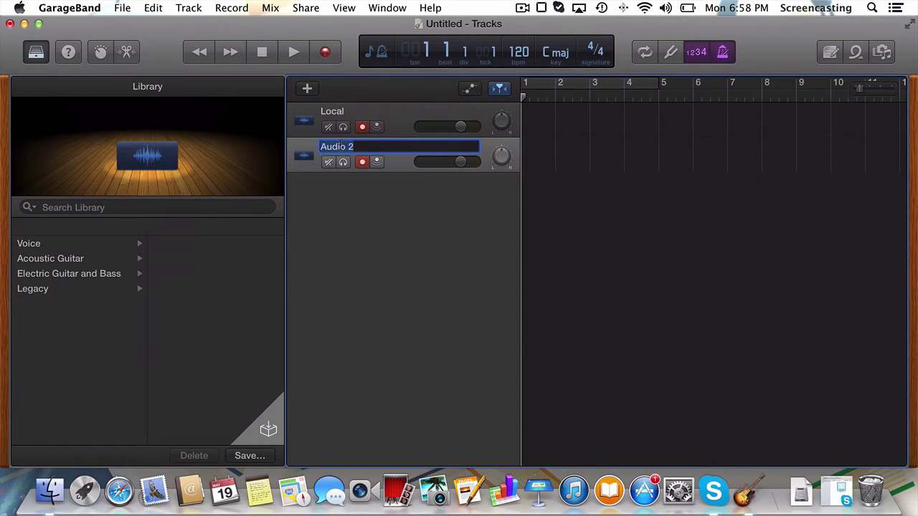
{"action": "type", "text": "Rem"}
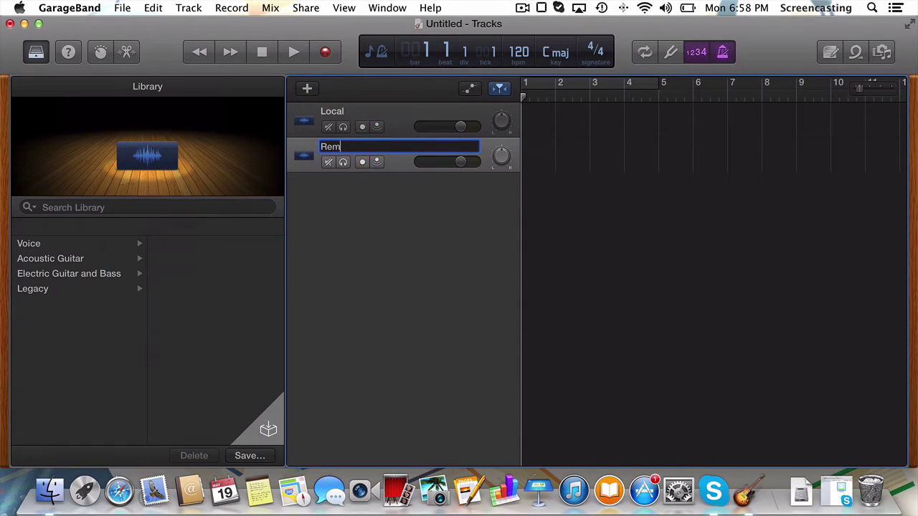
{"action": "type", "text": "ote"}
{"action": "key", "text": "Return"}
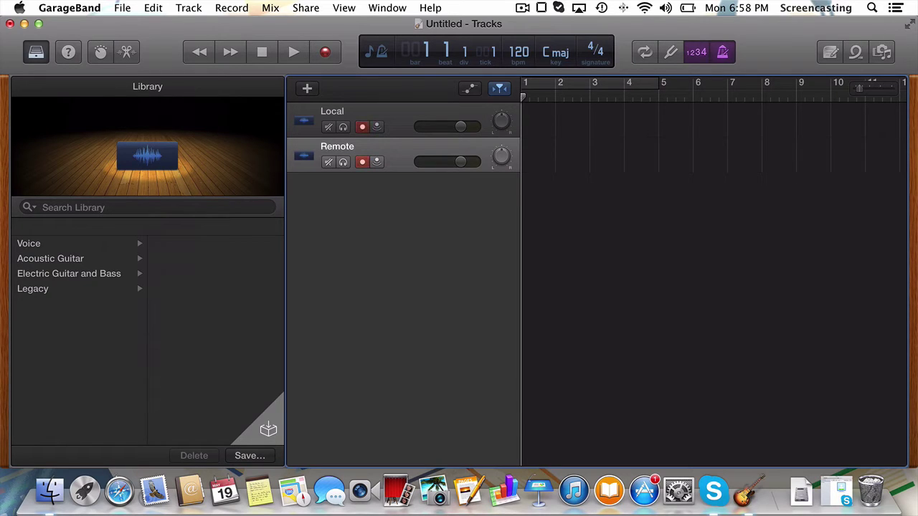
{"action": "left_click", "coordinate": [376, 162]}
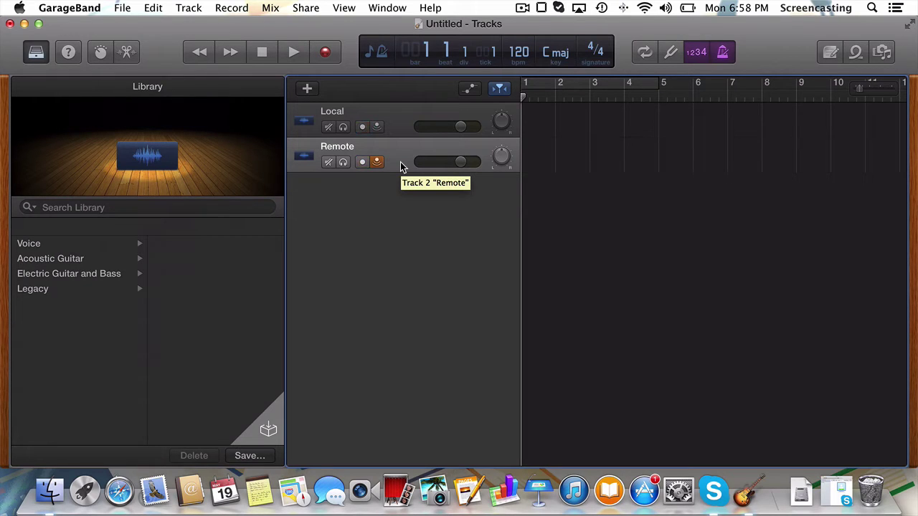
{"action": "left_click", "coordinate": [700, 53]}
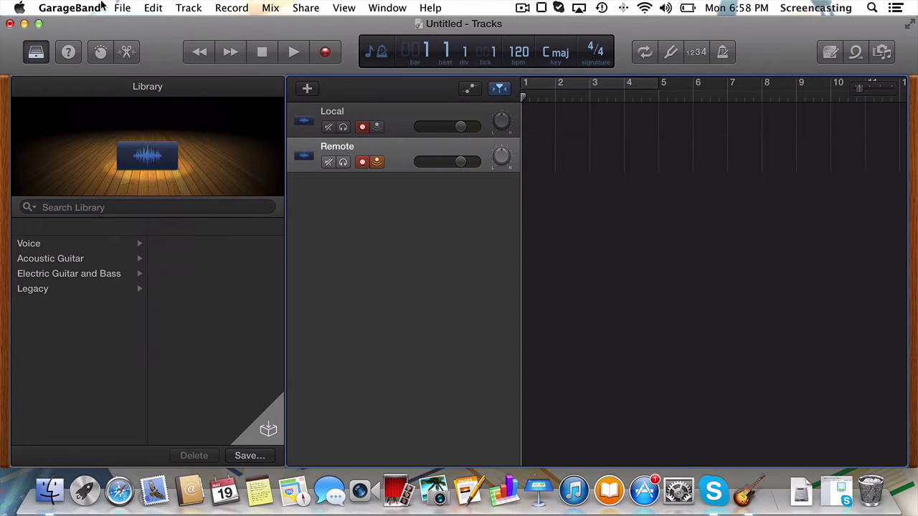
Step: Use File > Save As to save the project as 'Template'
{"action": "left_click", "coordinate": [122, 7]}
{"action": "left_click", "coordinate": [136, 102]}
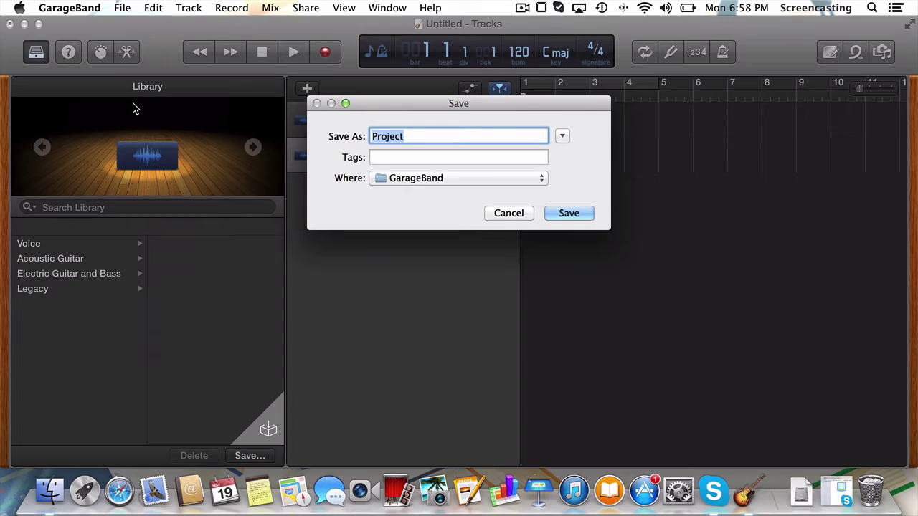
{"action": "type", "text": "Template"}
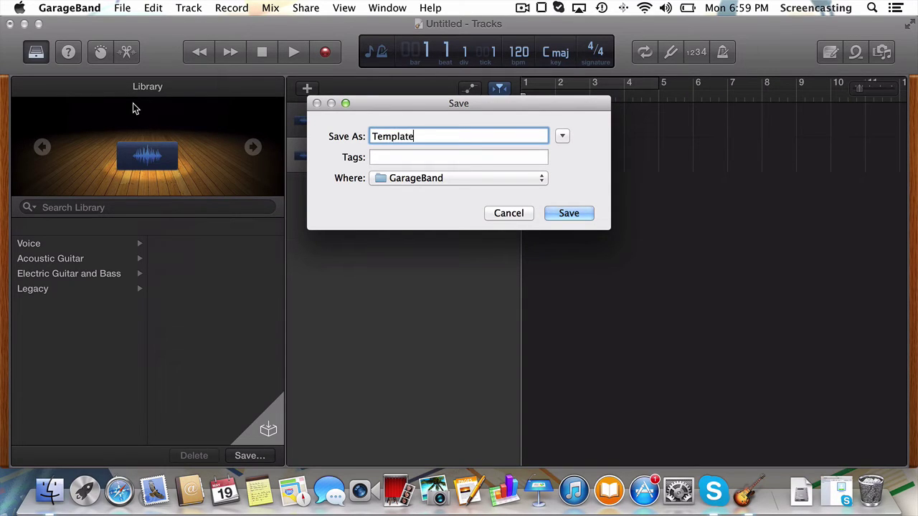
{"action": "left_click", "coordinate": [554, 214]}
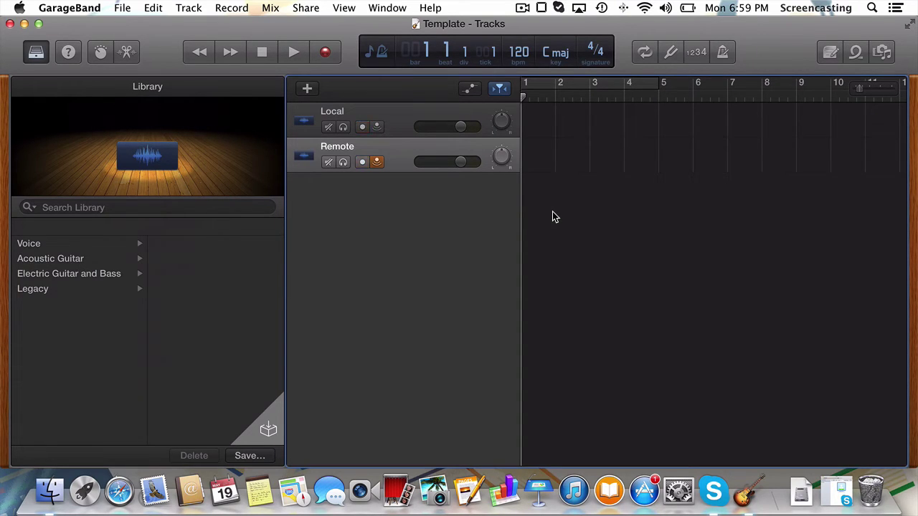
Step: In Skype's Audio/Video preferences, set Speakers to Soundflower (64ch) and keep Built-in Microphone
{"action": "left_click", "coordinate": [712, 487]}
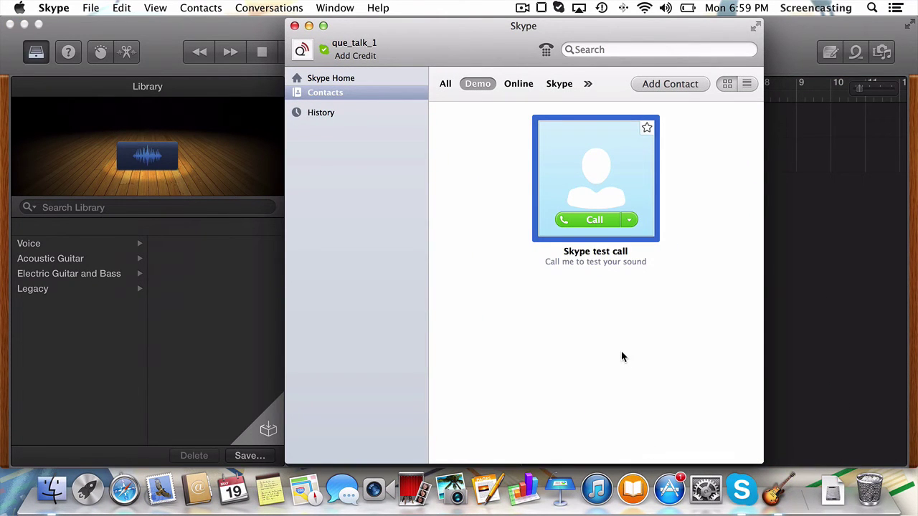
{"action": "left_click", "coordinate": [94, 7]}
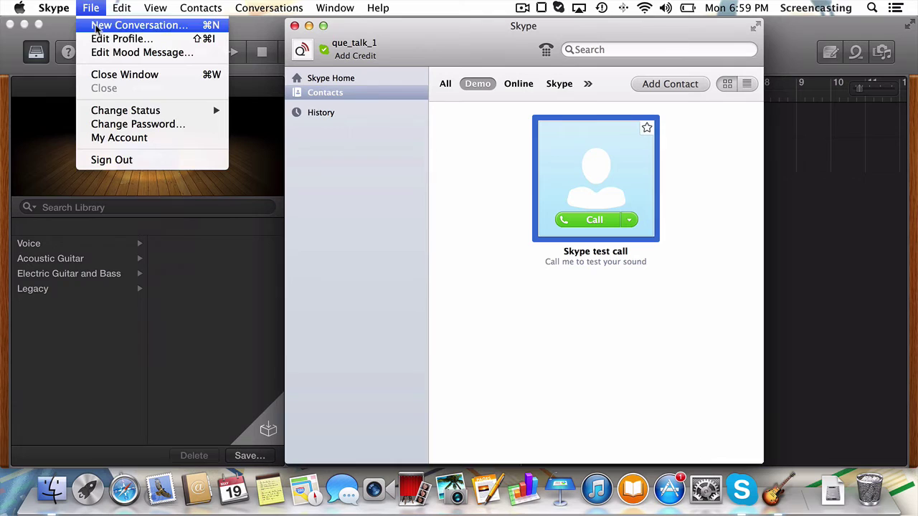
{"action": "left_click", "coordinate": [71, 47]}
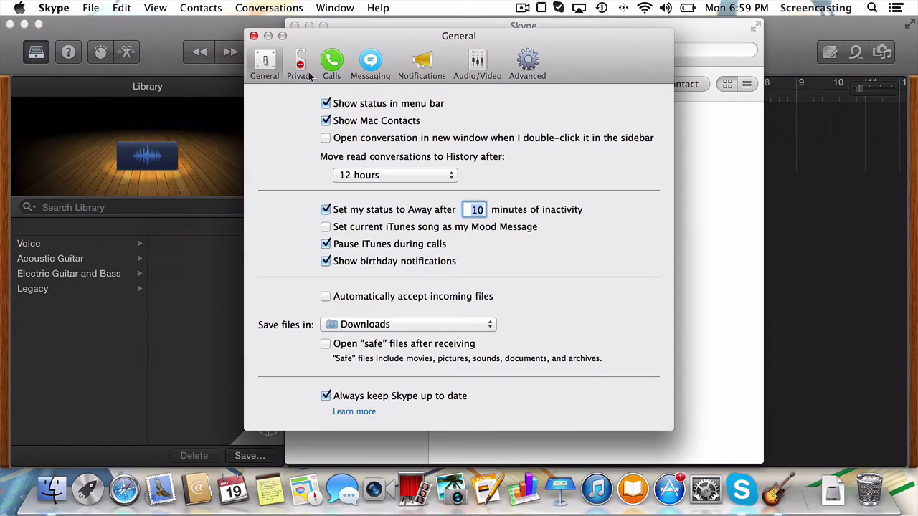
{"action": "left_click", "coordinate": [465, 64]}
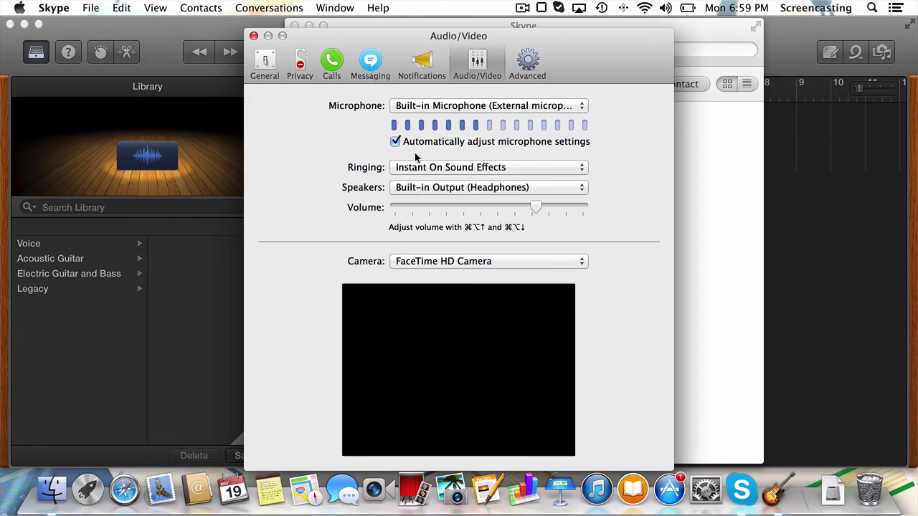
{"action": "left_click", "coordinate": [426, 189]}
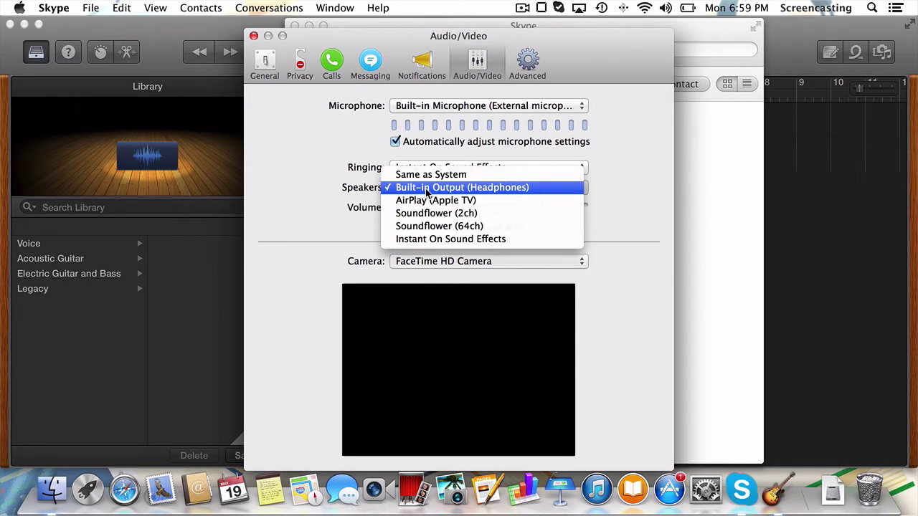
{"action": "left_click", "coordinate": [433, 227]}
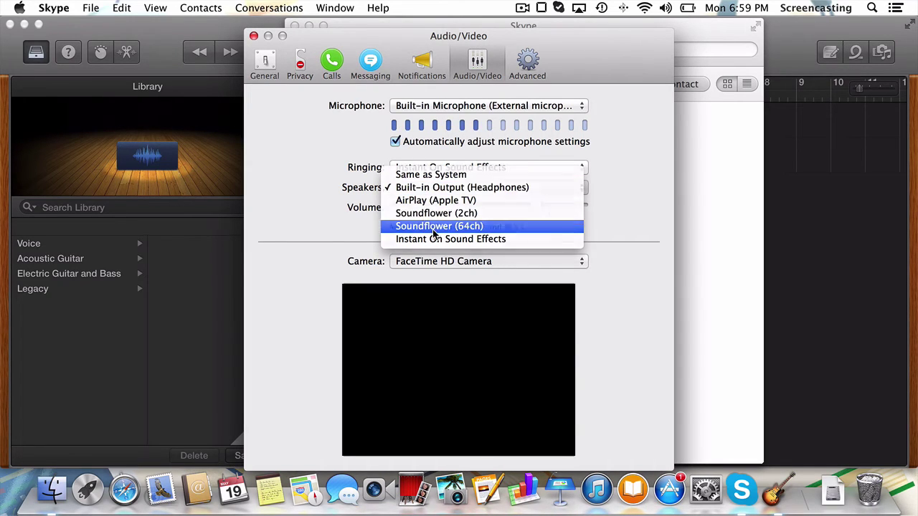
{"action": "left_click", "coordinate": [415, 106]}
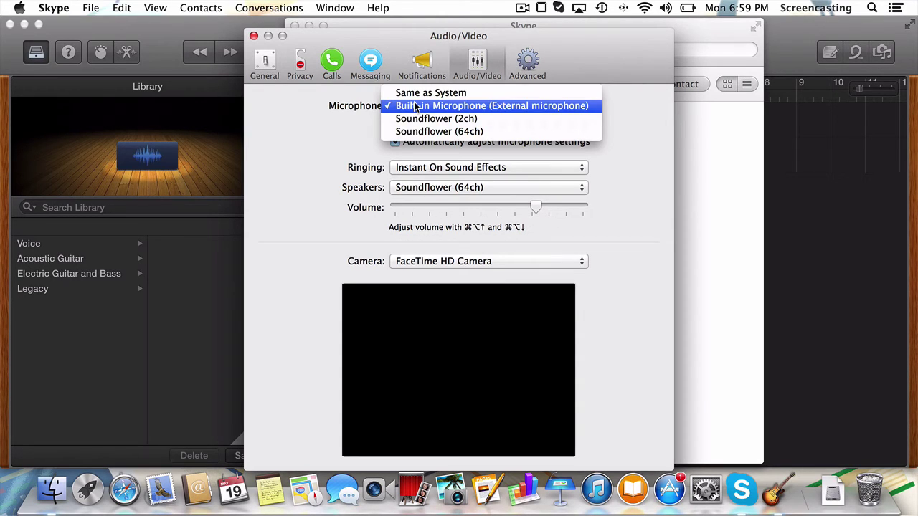
{"action": "left_click", "coordinate": [415, 106]}
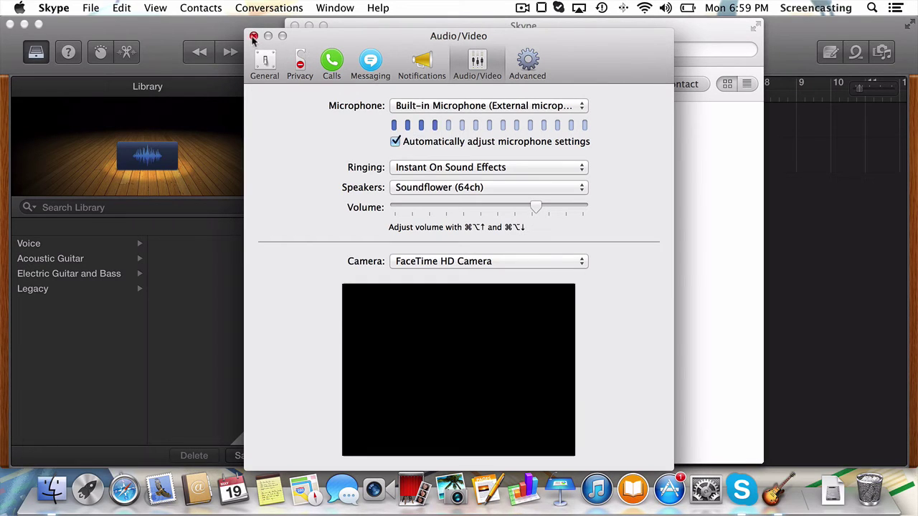
{"action": "left_click", "coordinate": [254, 36]}
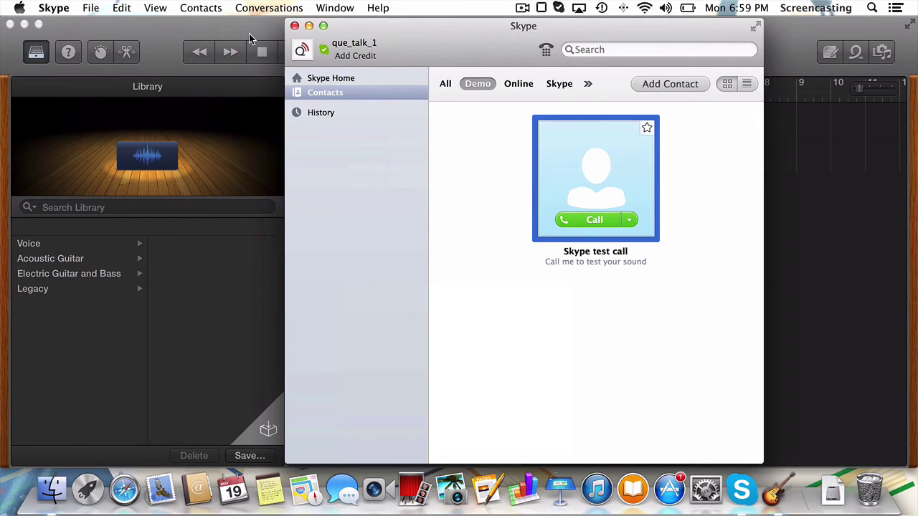
Step: Launch LineIn from Spotlight, confirm opening it, and decline the mailing-list signup
{"action": "key", "text": "super+space"}
{"action": "type", "text": "lin"}
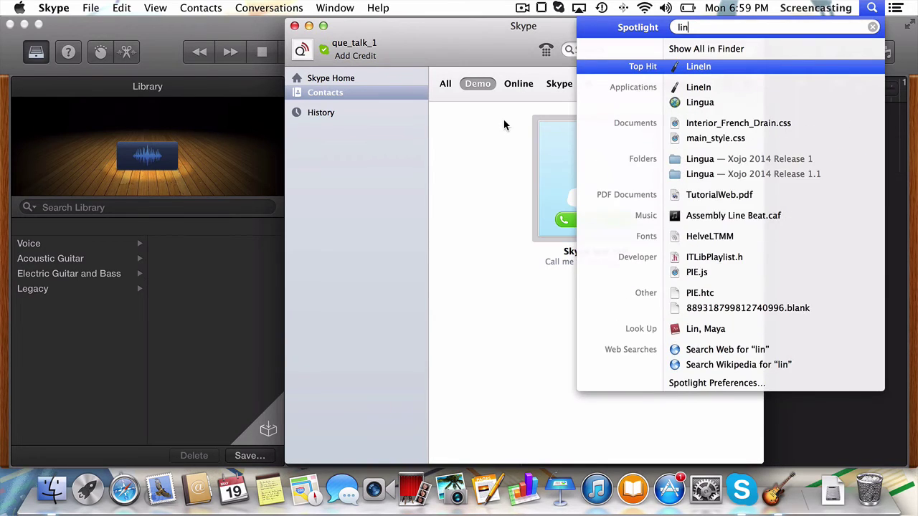
{"action": "key", "text": "Return"}
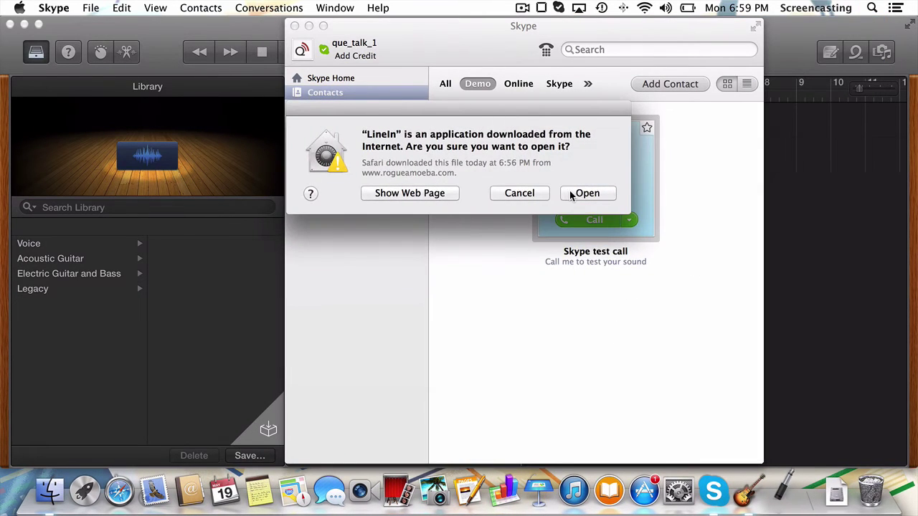
{"action": "left_click", "coordinate": [570, 194]}
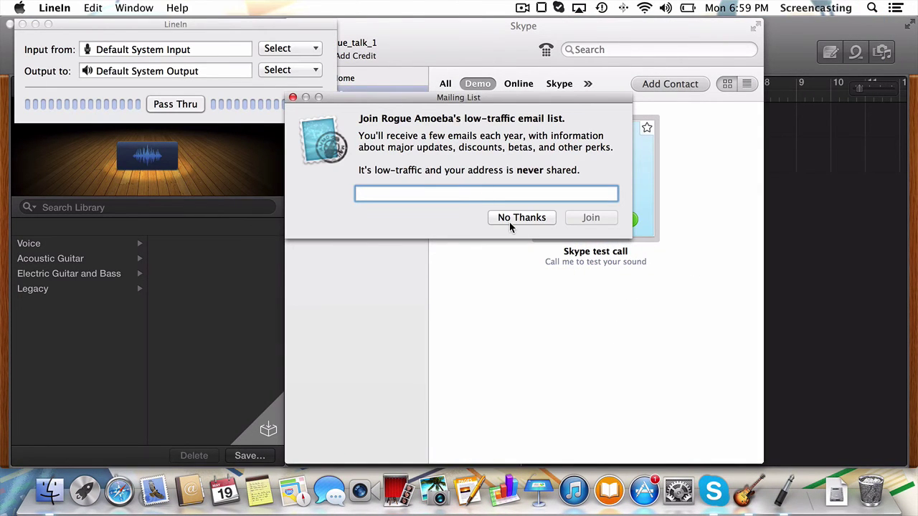
{"action": "left_click", "coordinate": [509, 222]}
Step: Set LineIn's input to the built-in microphone and output to Soundflower (64ch)
{"action": "left_click", "coordinate": [287, 50]}
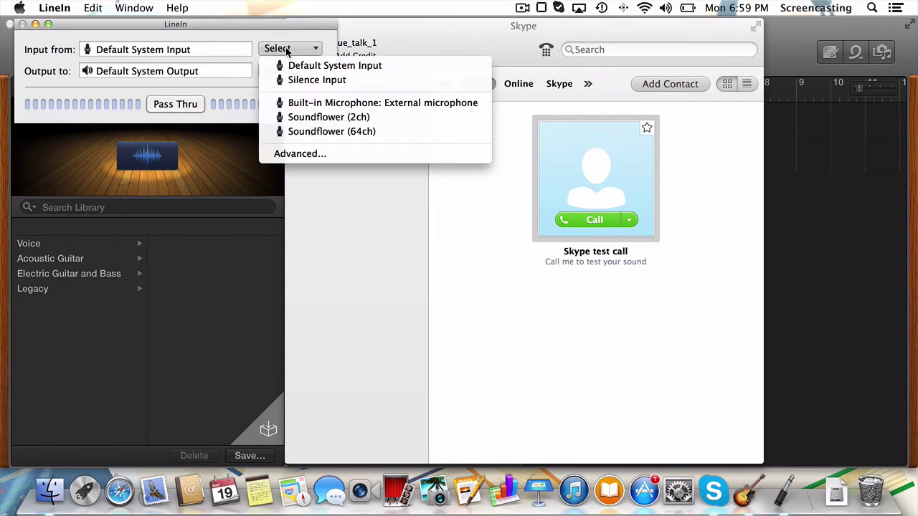
{"action": "left_click", "coordinate": [298, 100]}
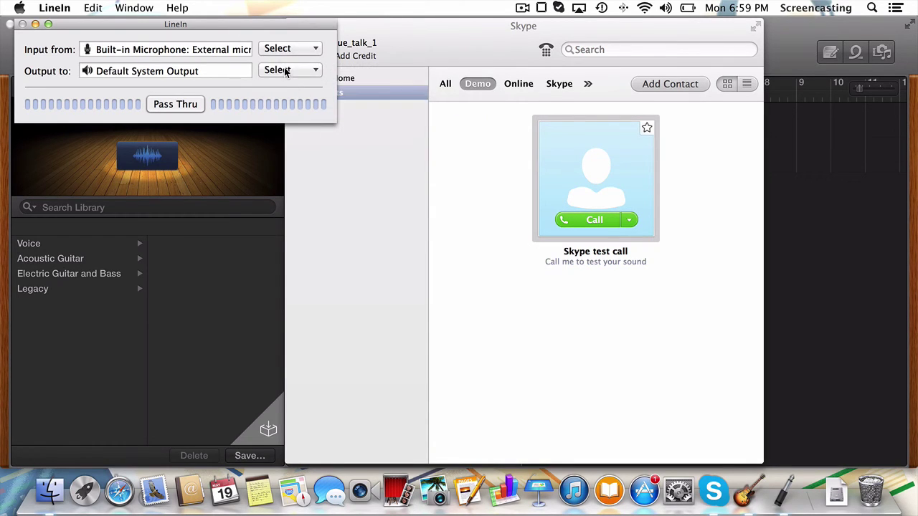
{"action": "left_click", "coordinate": [285, 71]}
{"action": "left_click", "coordinate": [318, 167]}
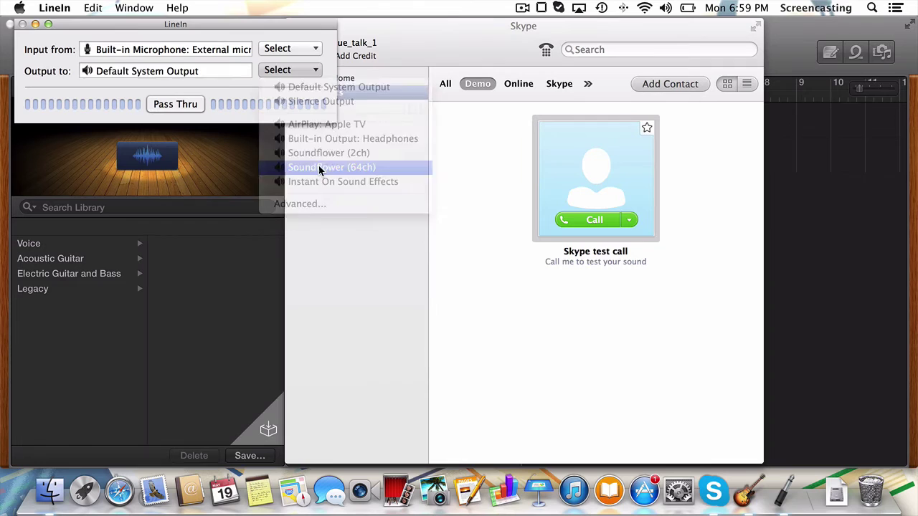
Step: Map input Left/Right to channel 1 and output Left/Right to channel 2, start Pass Thru, and mute
{"action": "left_click", "coordinate": [293, 70]}
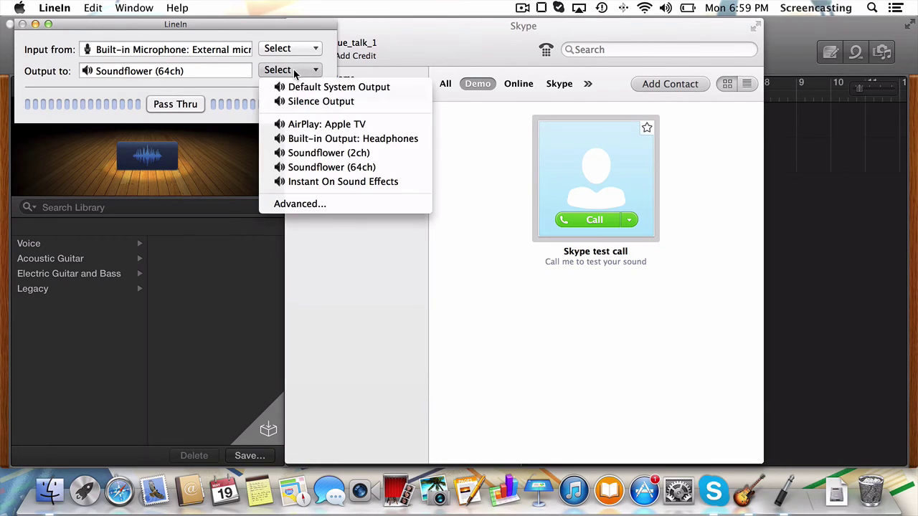
{"action": "left_click", "coordinate": [319, 205]}
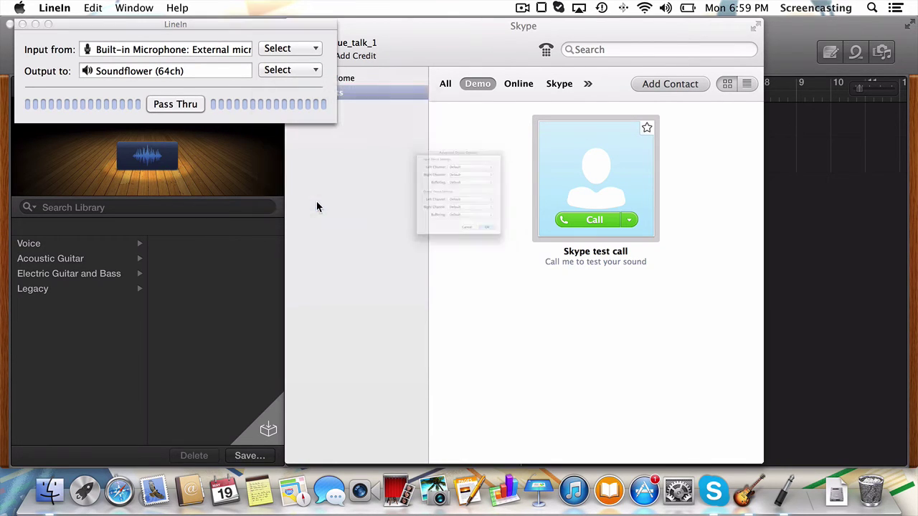
{"action": "left_click", "coordinate": [453, 122]}
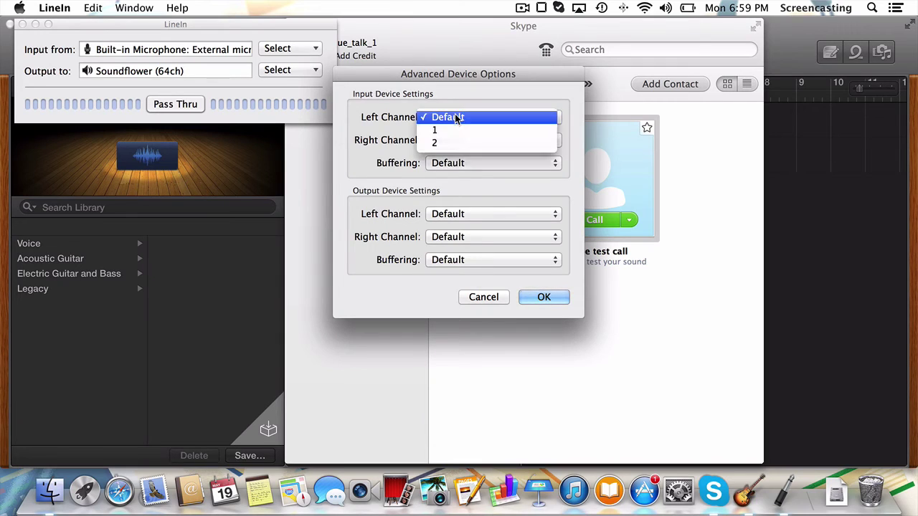
{"action": "left_click", "coordinate": [450, 129]}
{"action": "left_click", "coordinate": [449, 141]}
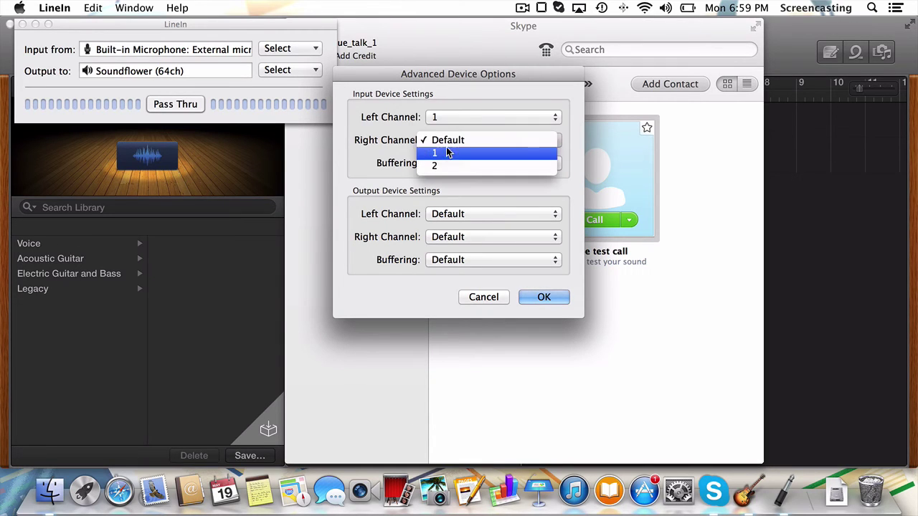
{"action": "left_click", "coordinate": [449, 152]}
{"action": "left_click", "coordinate": [450, 213]}
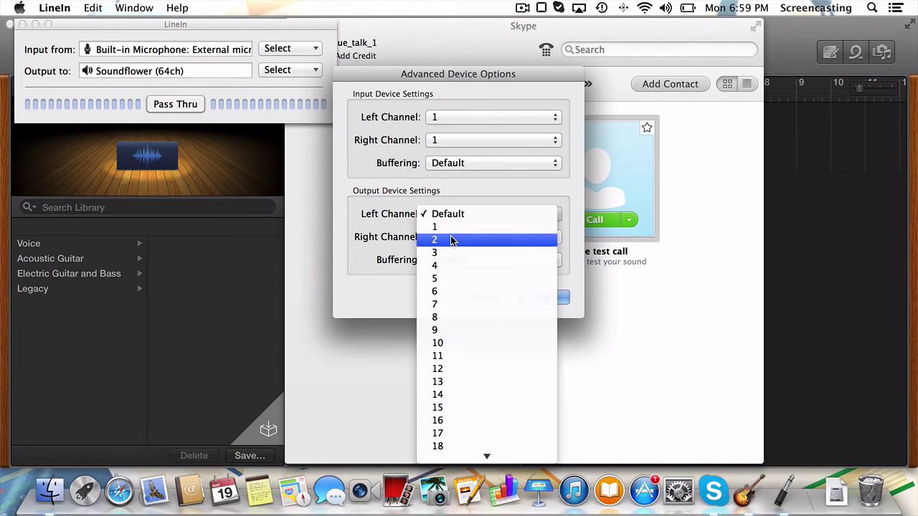
{"action": "left_click", "coordinate": [451, 237]}
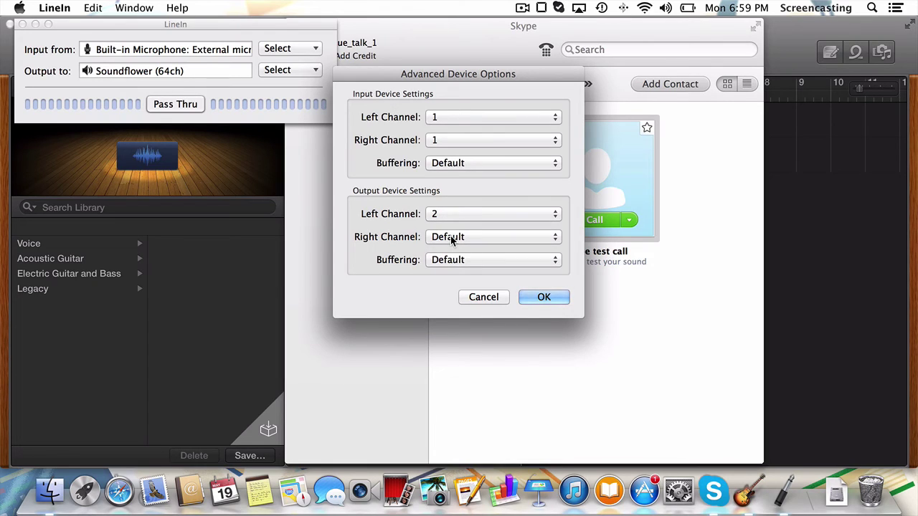
{"action": "left_click", "coordinate": [452, 239]}
{"action": "left_click", "coordinate": [454, 261]}
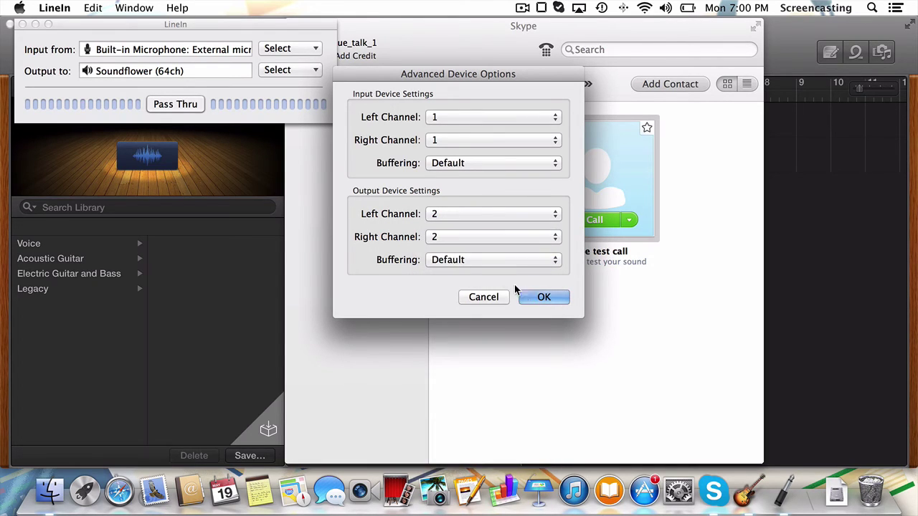
{"action": "left_click", "coordinate": [533, 295]}
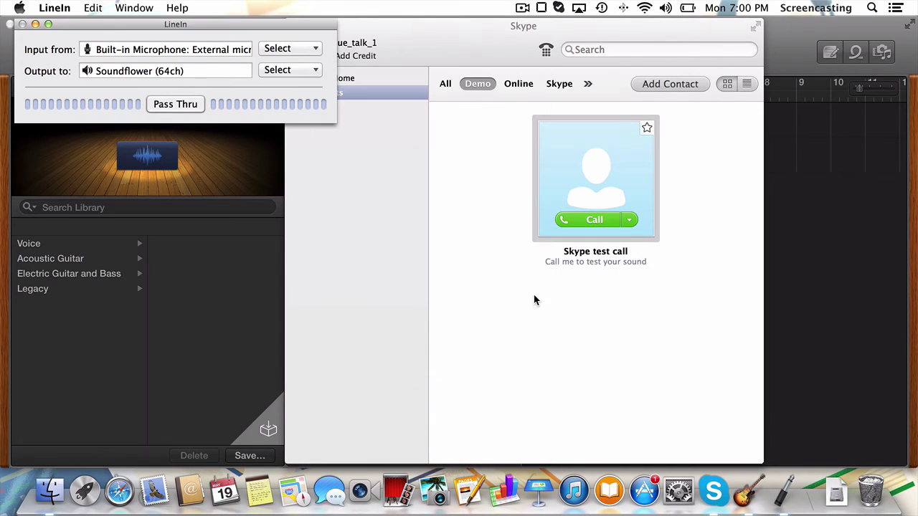
{"action": "left_click", "coordinate": [186, 106]}
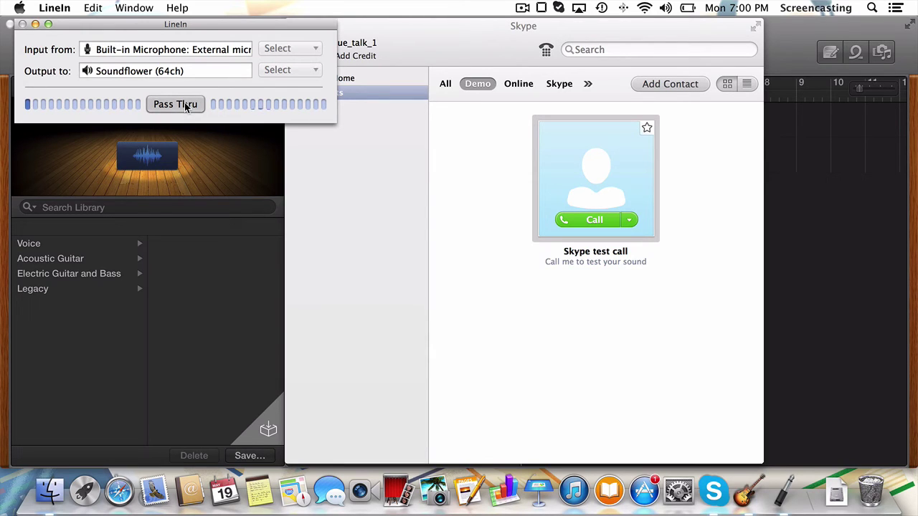
{"action": "key", "text": "XF86AudioMute"}
{"action": "left_click", "coordinate": [680, 490]}
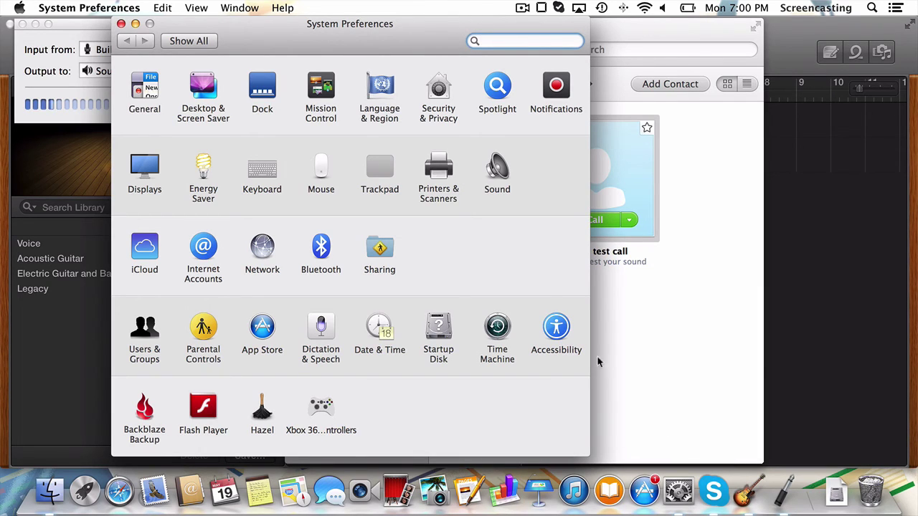
{"action": "left_click", "coordinate": [493, 176]}
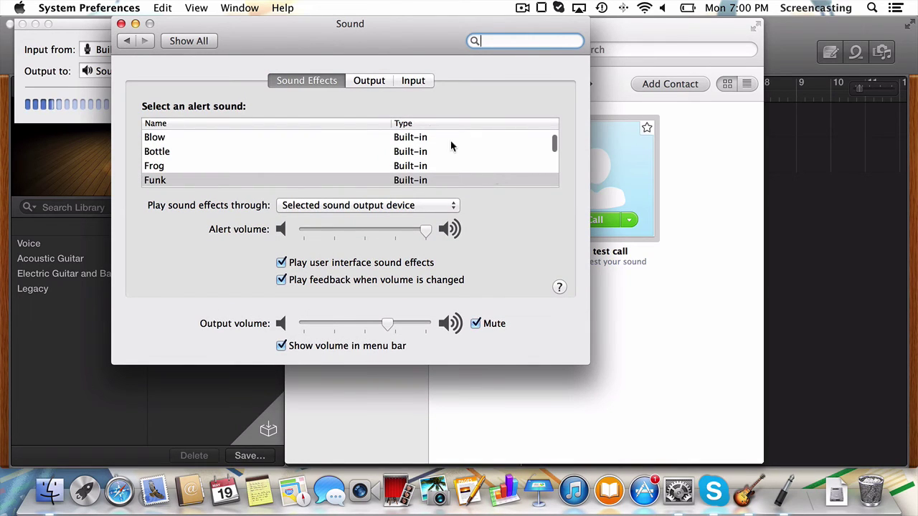
{"action": "left_click", "coordinate": [411, 80]}
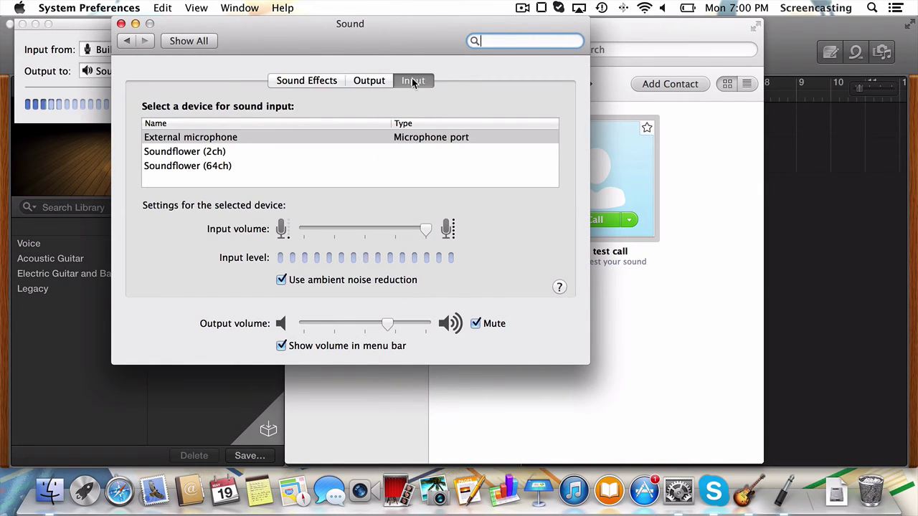
{"action": "left_click", "coordinate": [262, 138]}
{"action": "left_click", "coordinate": [366, 81]}
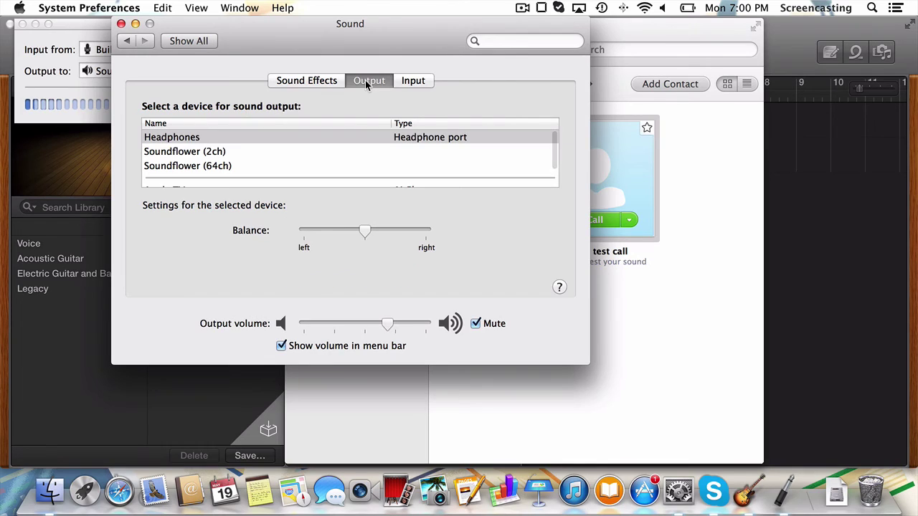
{"action": "left_click", "coordinate": [240, 138]}
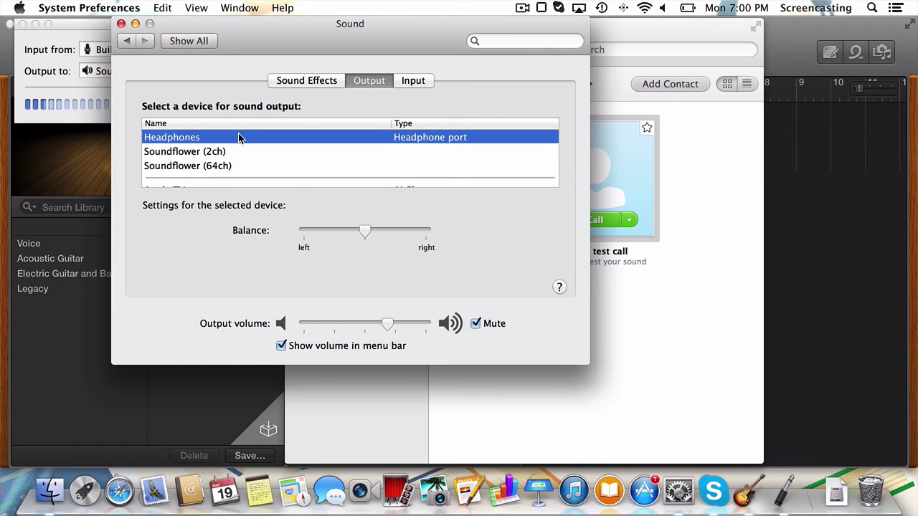
{"action": "left_click", "coordinate": [119, 24]}
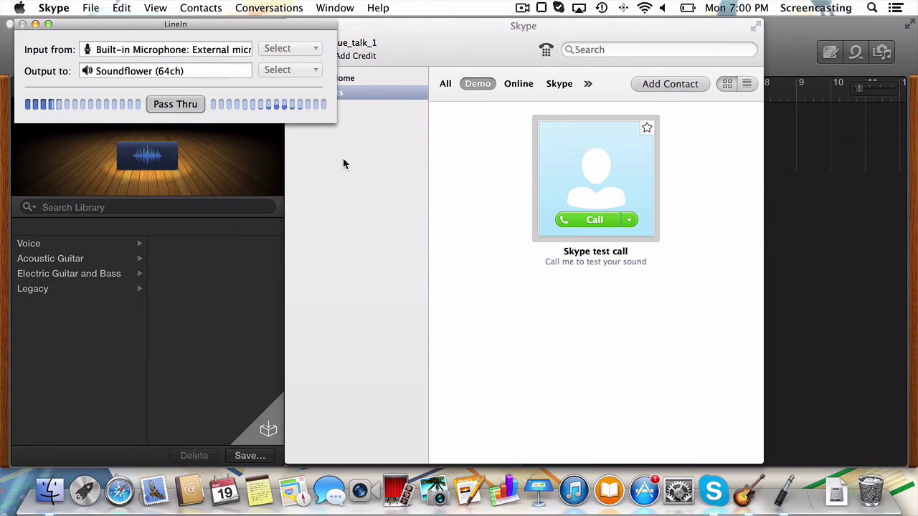
{"action": "key", "text": "super+space"}
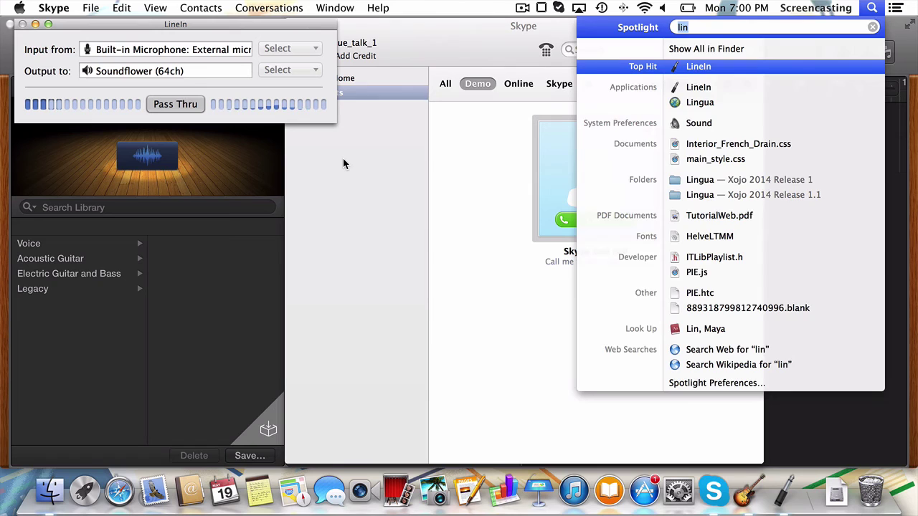
{"action": "type", "text": "audi"}
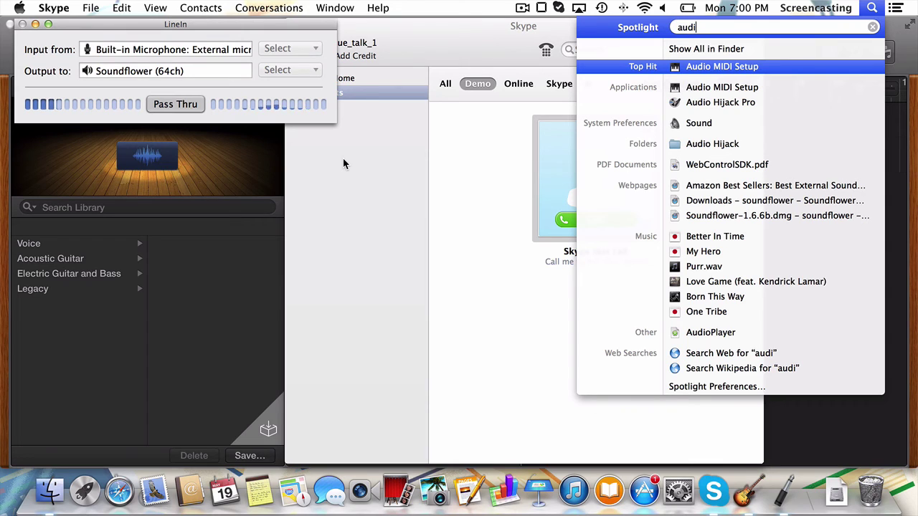
{"action": "key", "text": "Return"}
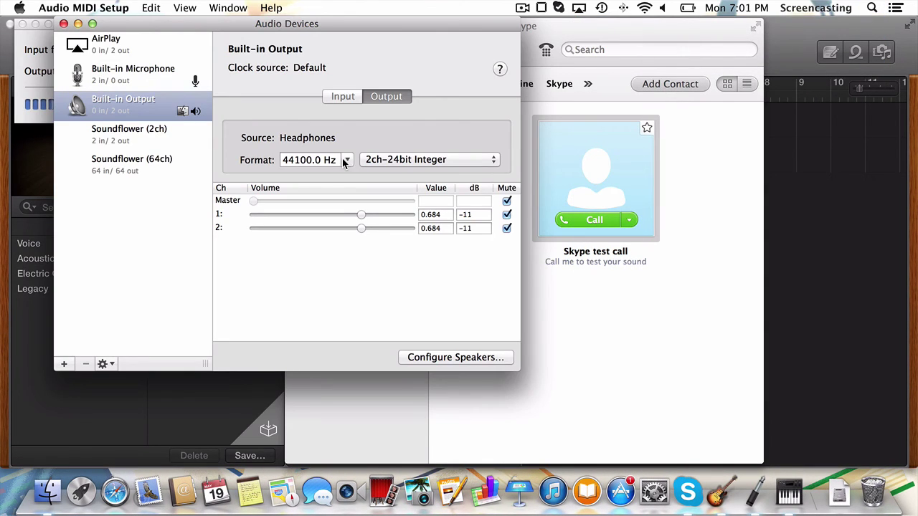
{"action": "left_click", "coordinate": [165, 74]}
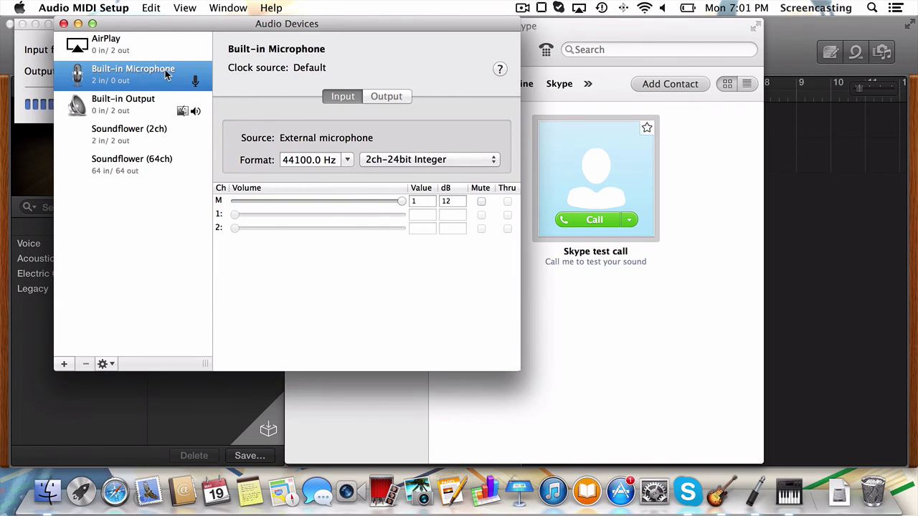
{"action": "left_click", "coordinate": [420, 201]}
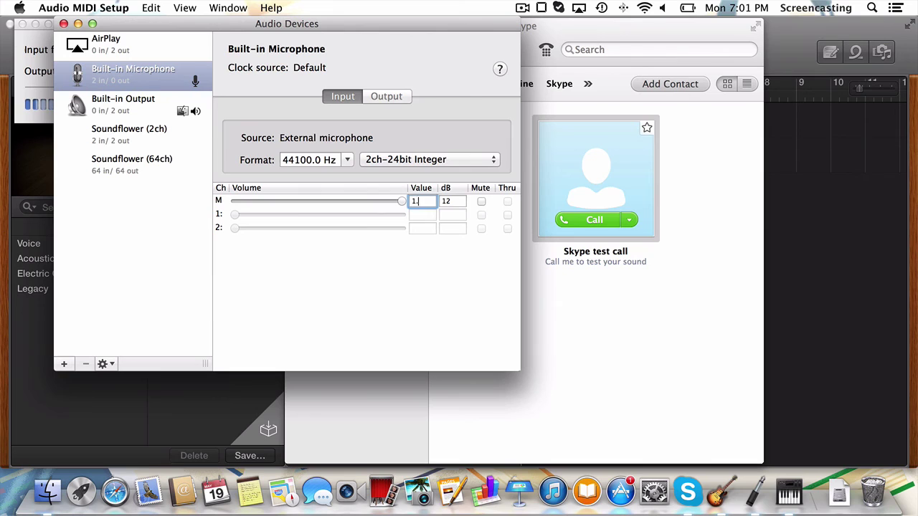
{"action": "type", "text": ".0"}
{"action": "key", "text": "Return"}
{"action": "left_click", "coordinate": [152, 131]}
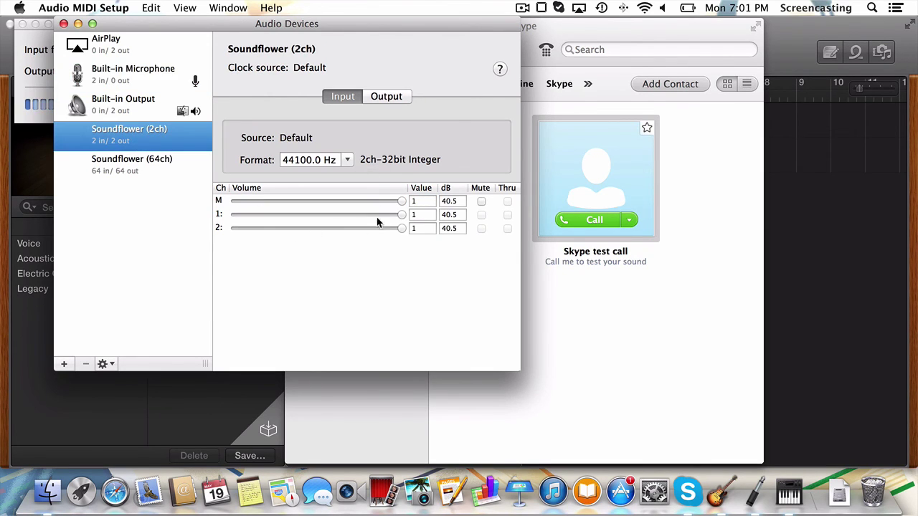
{"action": "left_click", "coordinate": [147, 159]}
{"action": "scroll", "coordinate": [340, 287], "scroll_direction": "down", "scroll_amount": 10}
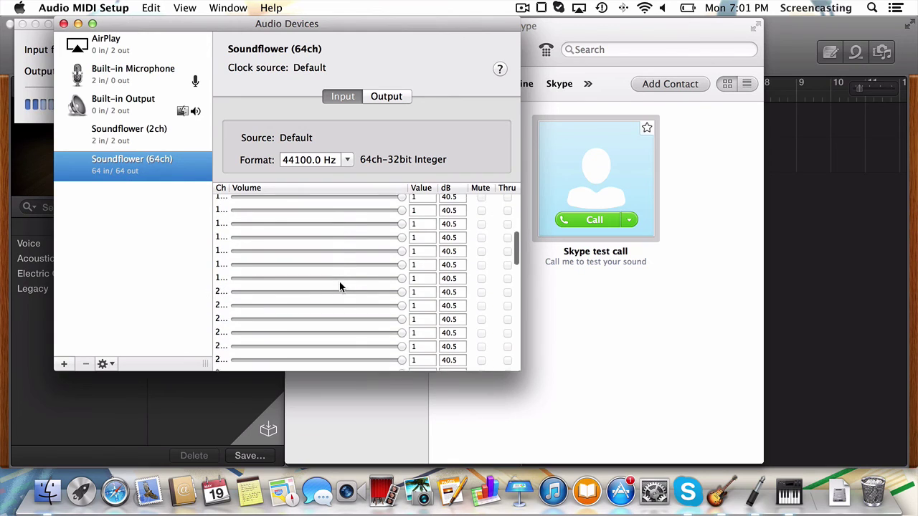
{"action": "scroll", "coordinate": [340, 285], "scroll_direction": "down", "scroll_amount": 5}
{"action": "scroll", "coordinate": [340, 286], "scroll_direction": "up", "scroll_amount": 20}
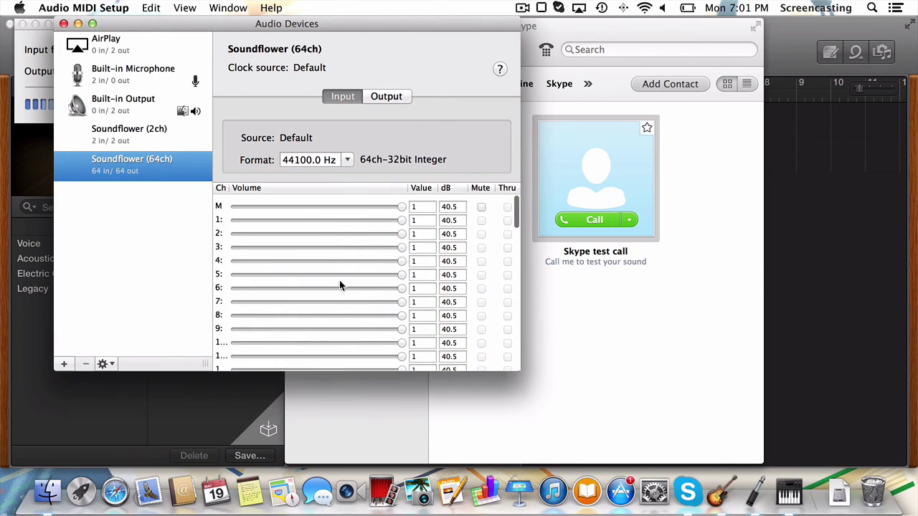
{"action": "key", "text": "super+q"}
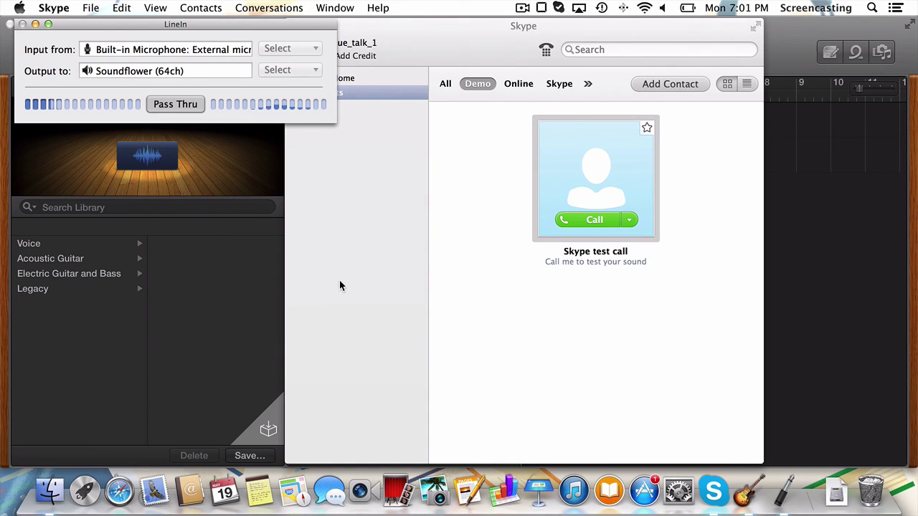
Step: Bring Skype forward and call the Skype test call contact
{"action": "left_click", "coordinate": [465, 272]}
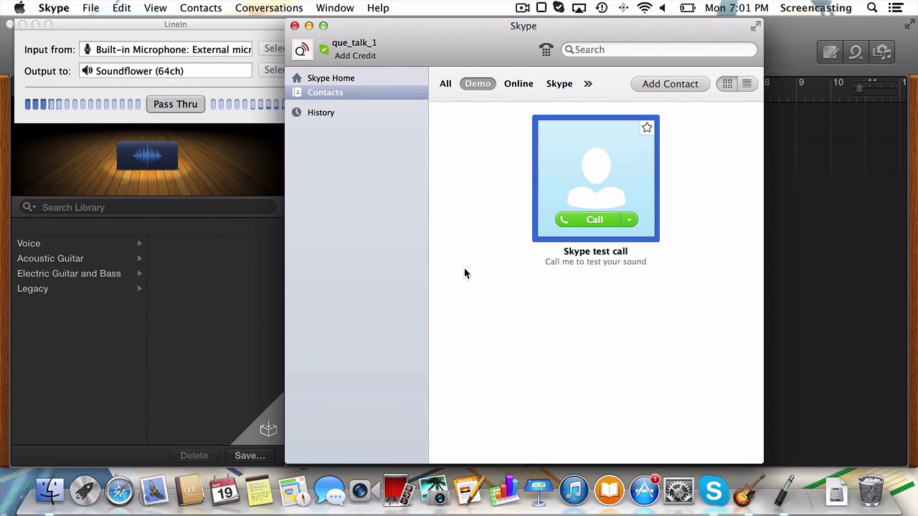
{"action": "left_click", "coordinate": [578, 219]}
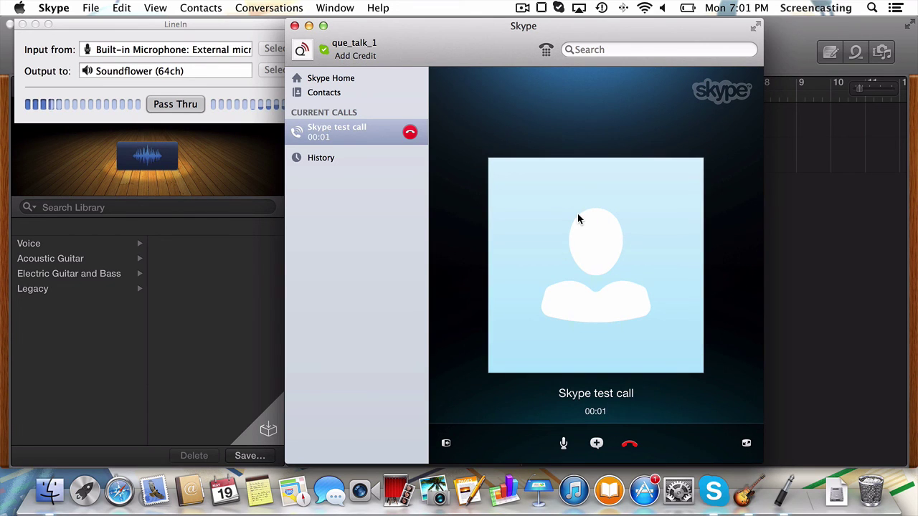
Step: Start recording the Skype test call onto the Local and Remote tracks in GarageBand
{"action": "left_click", "coordinate": [268, 274]}
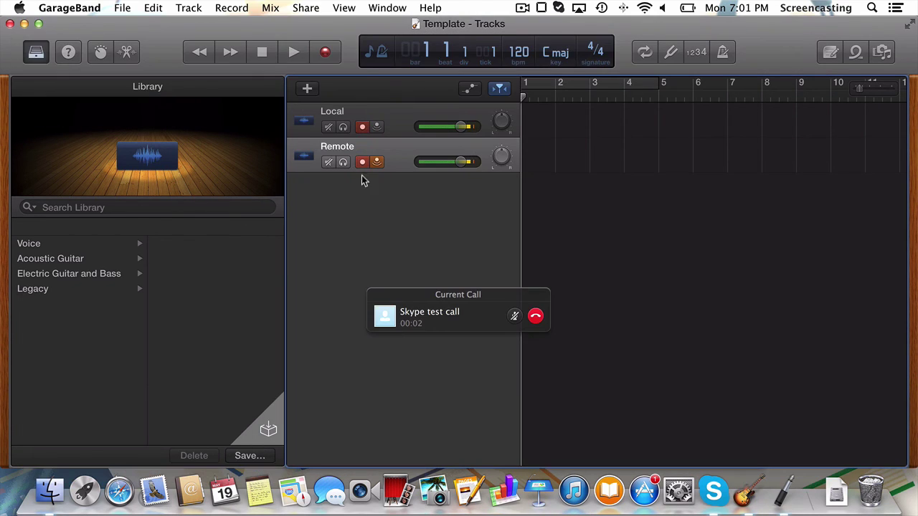
{"action": "left_click", "coordinate": [327, 53]}
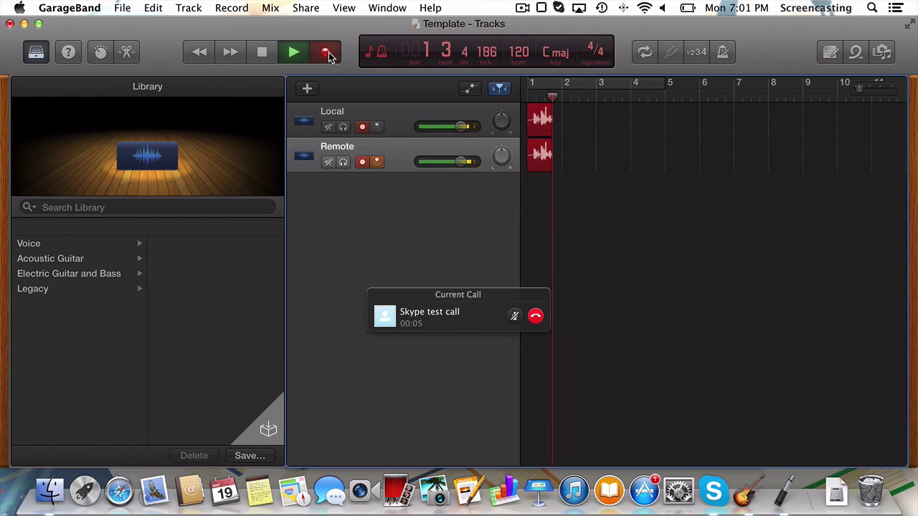